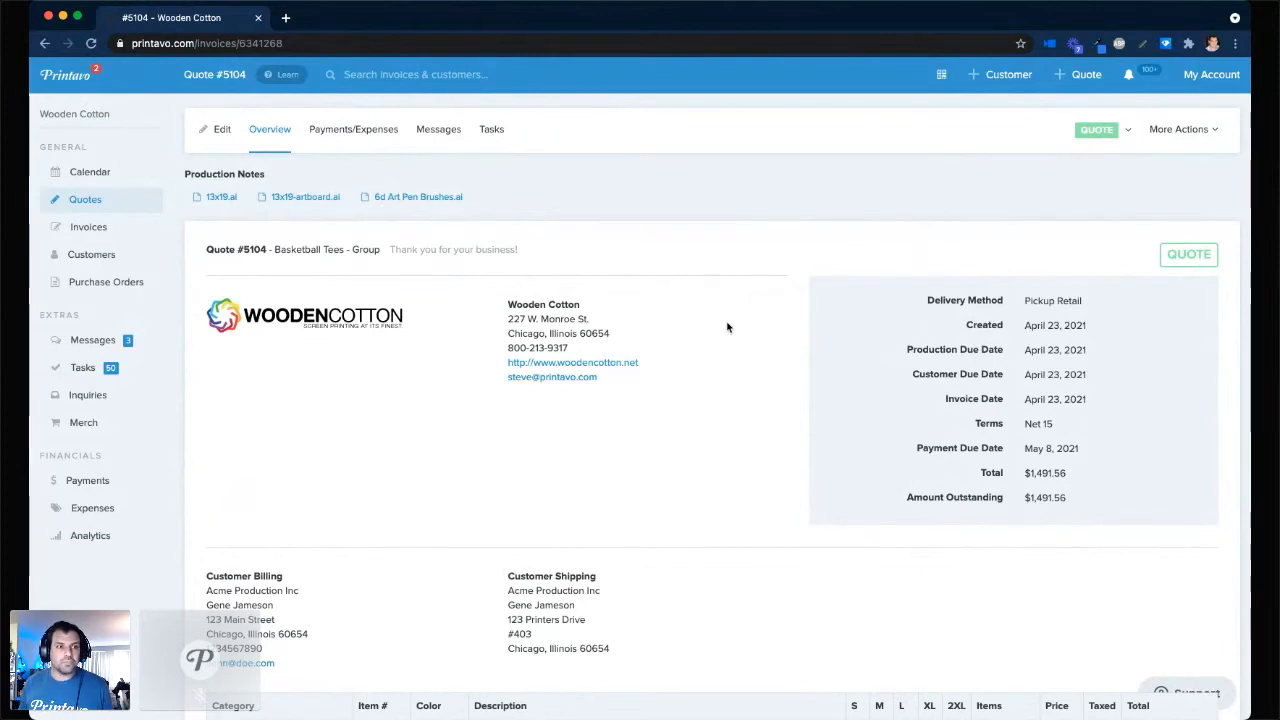
- Look through quote #5104, from the customer and date details down to the embroidery, promo product and shipping fee entries
scroll(727, 327, down, 1)
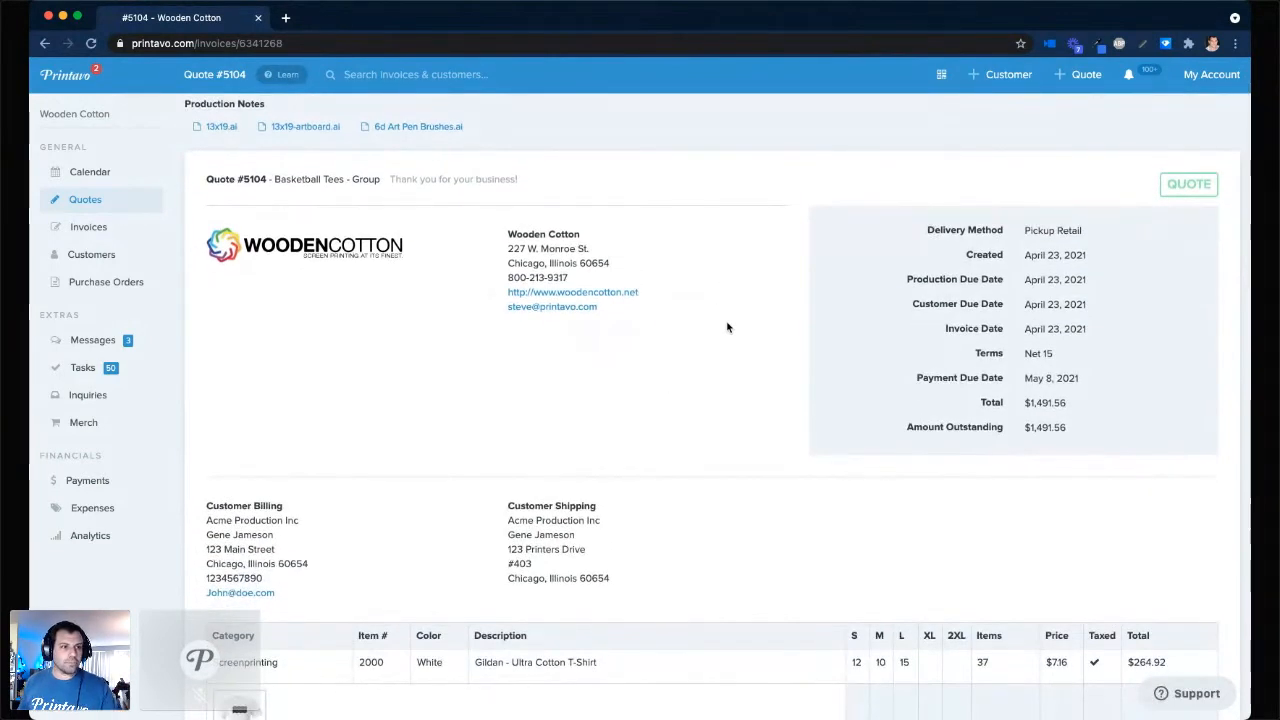
scroll(727, 327, up, 1)
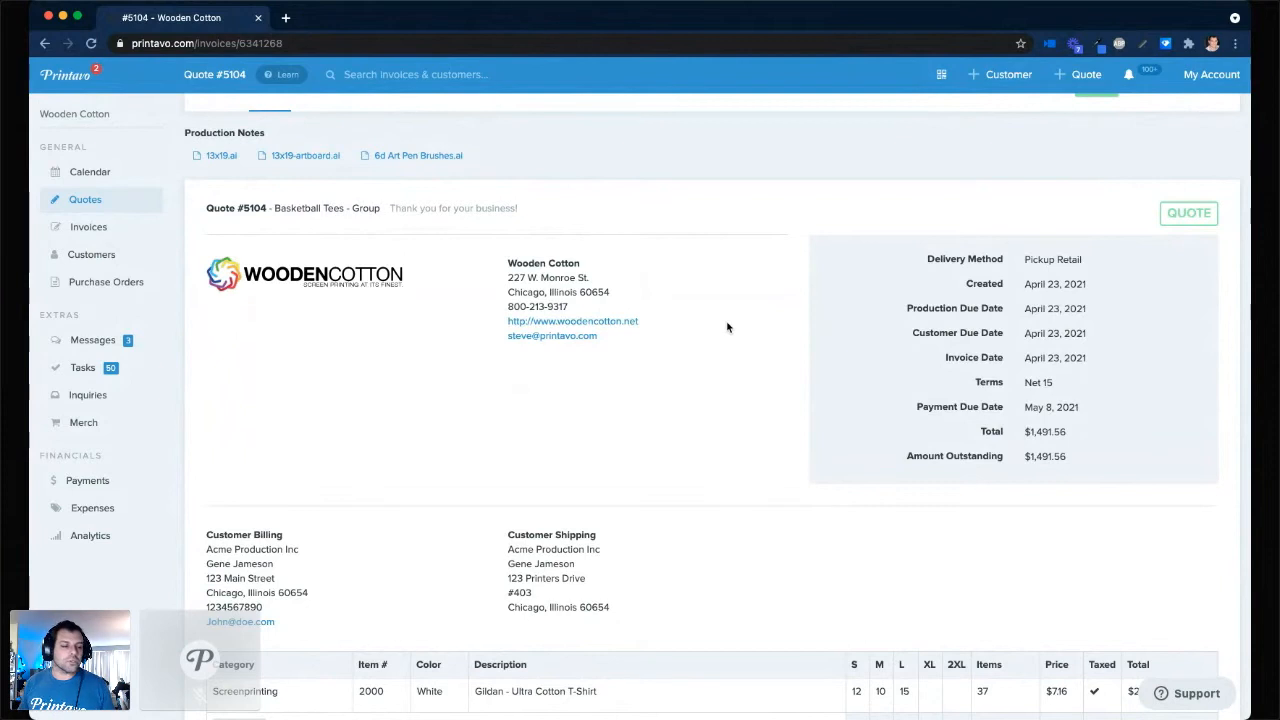
scroll(726, 327, down, 1)
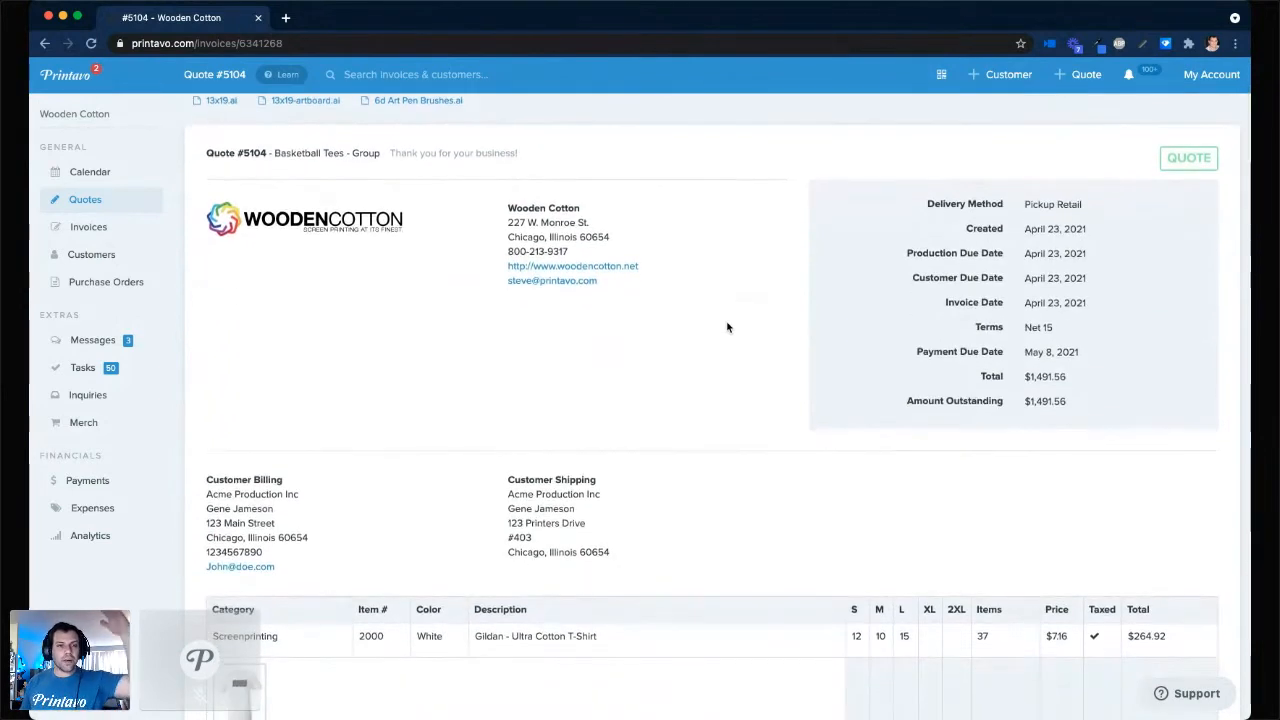
scroll(727, 327, down, 3)
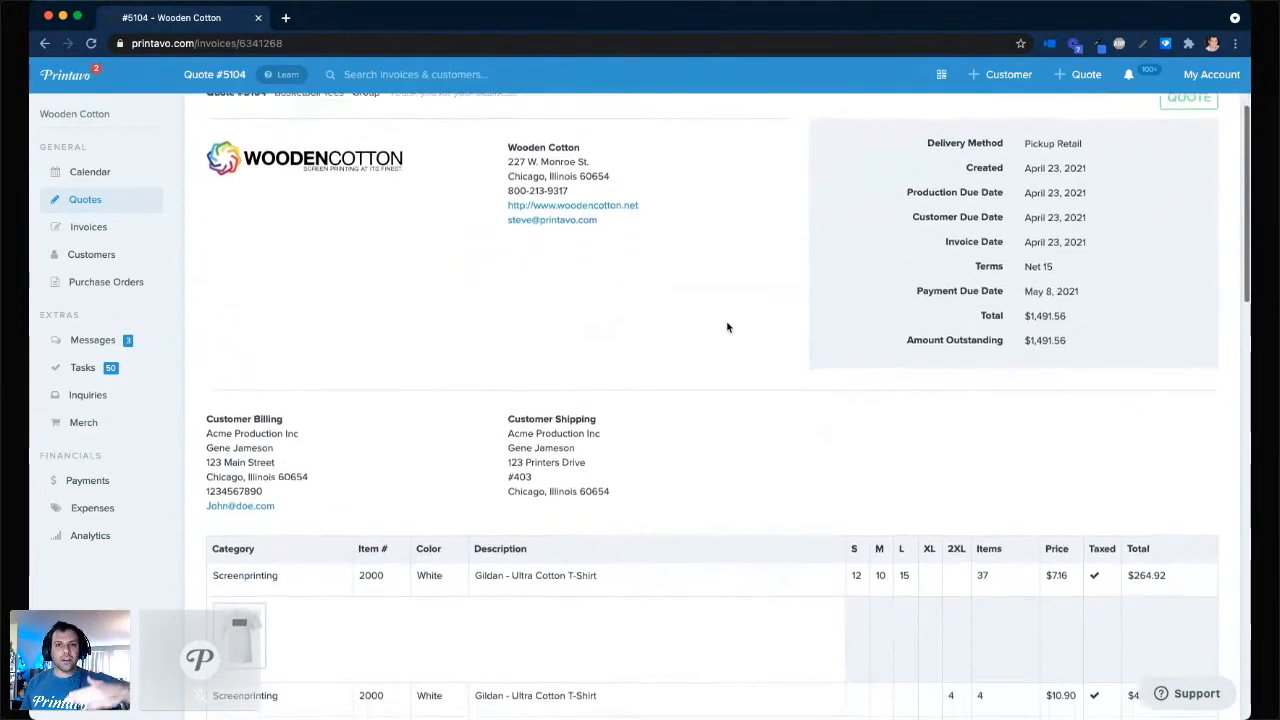
scroll(727, 327, down, 4)
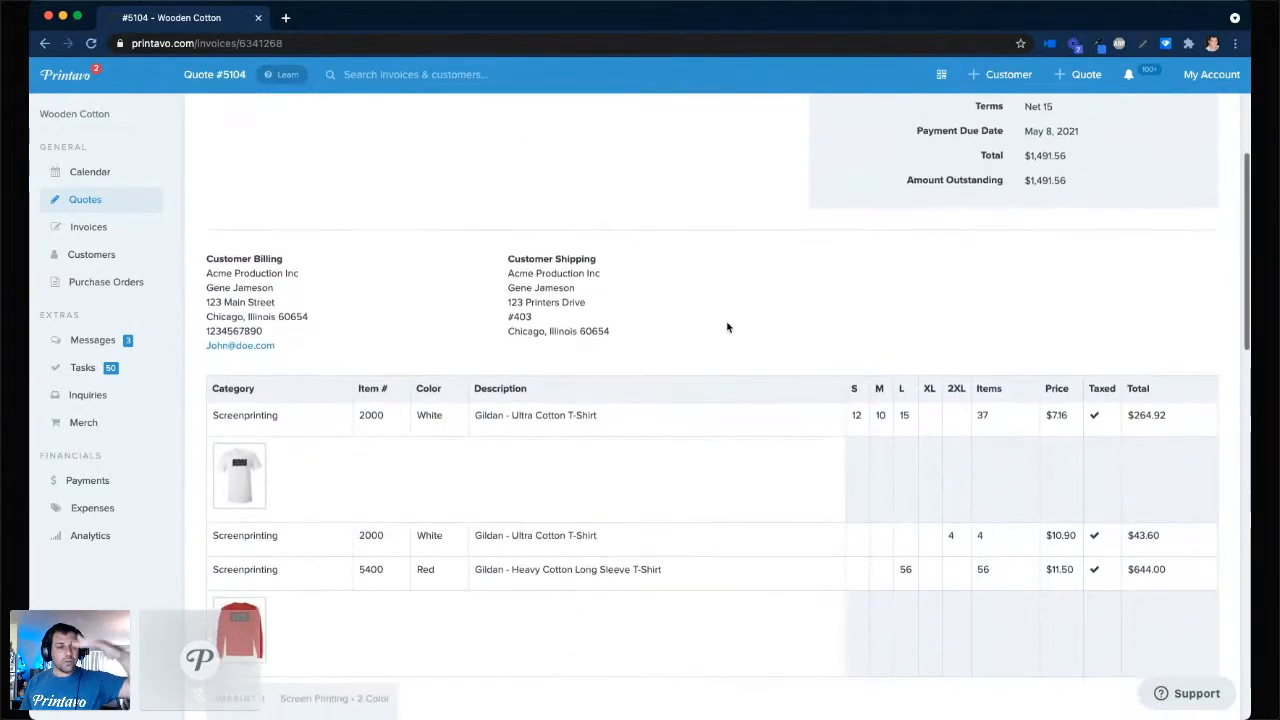
scroll(727, 327, down, 3)
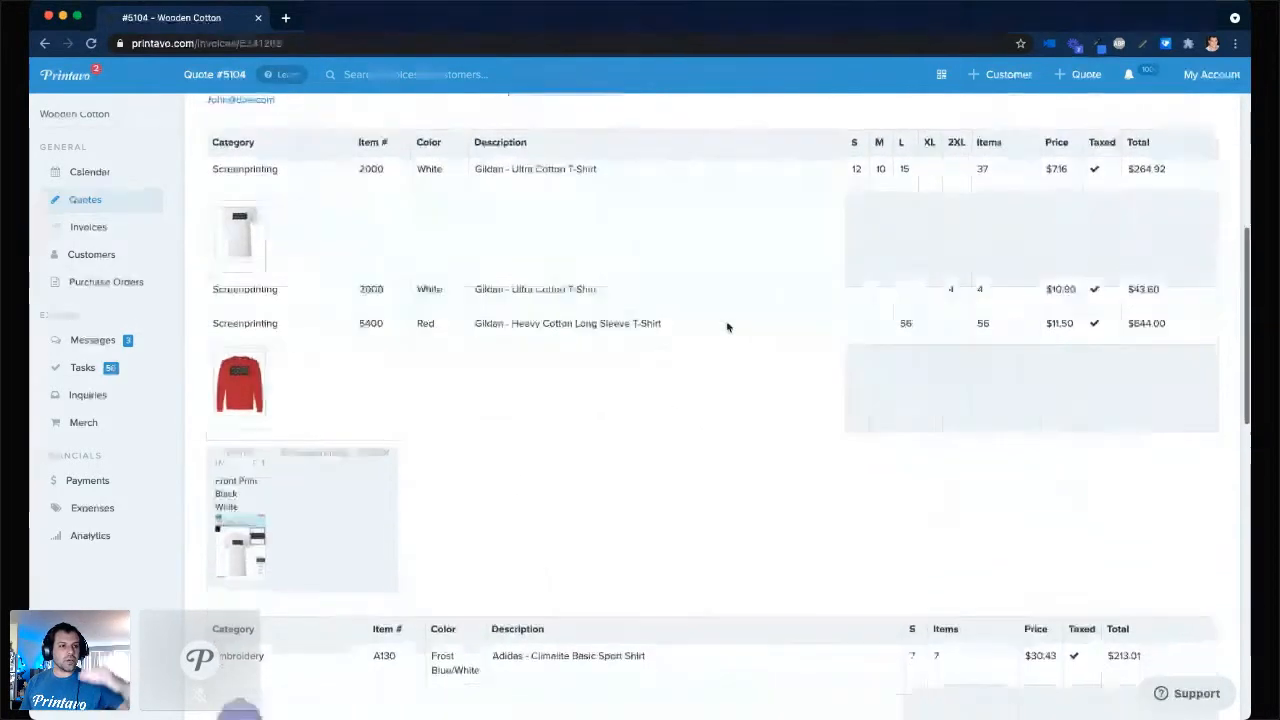
scroll(603, 437, down, 5)
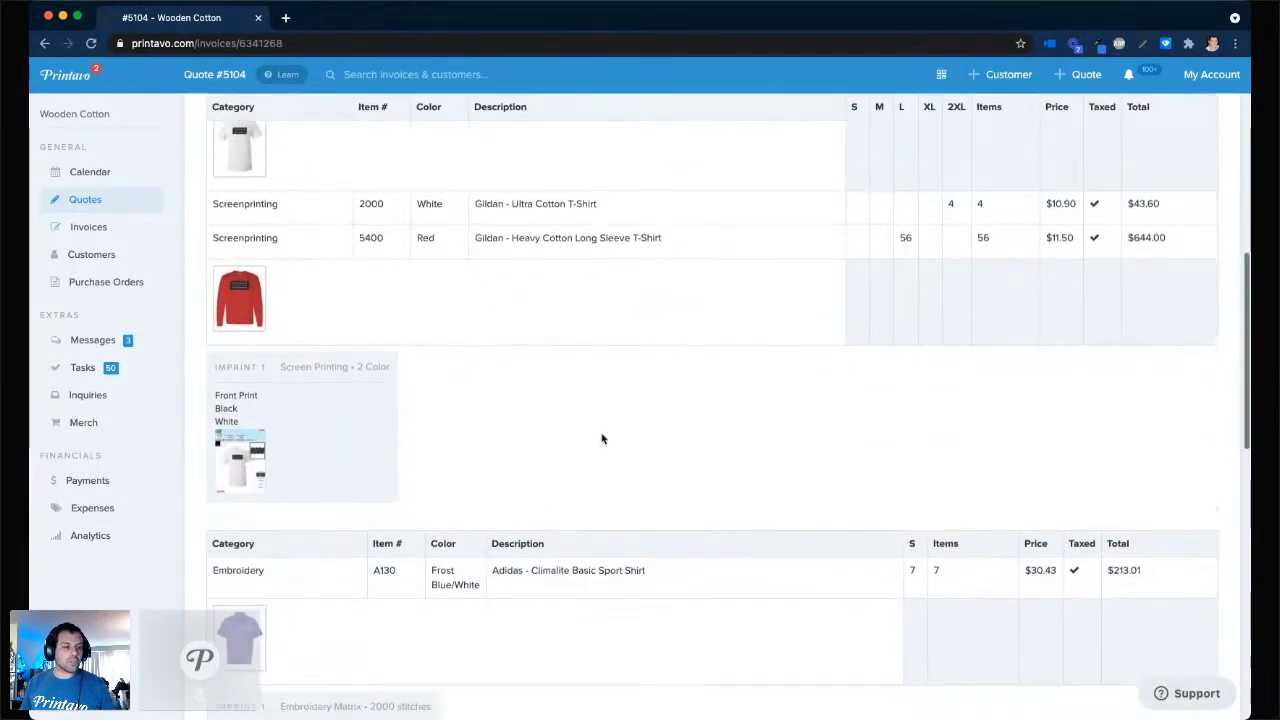
scroll(601, 437, down, 3)
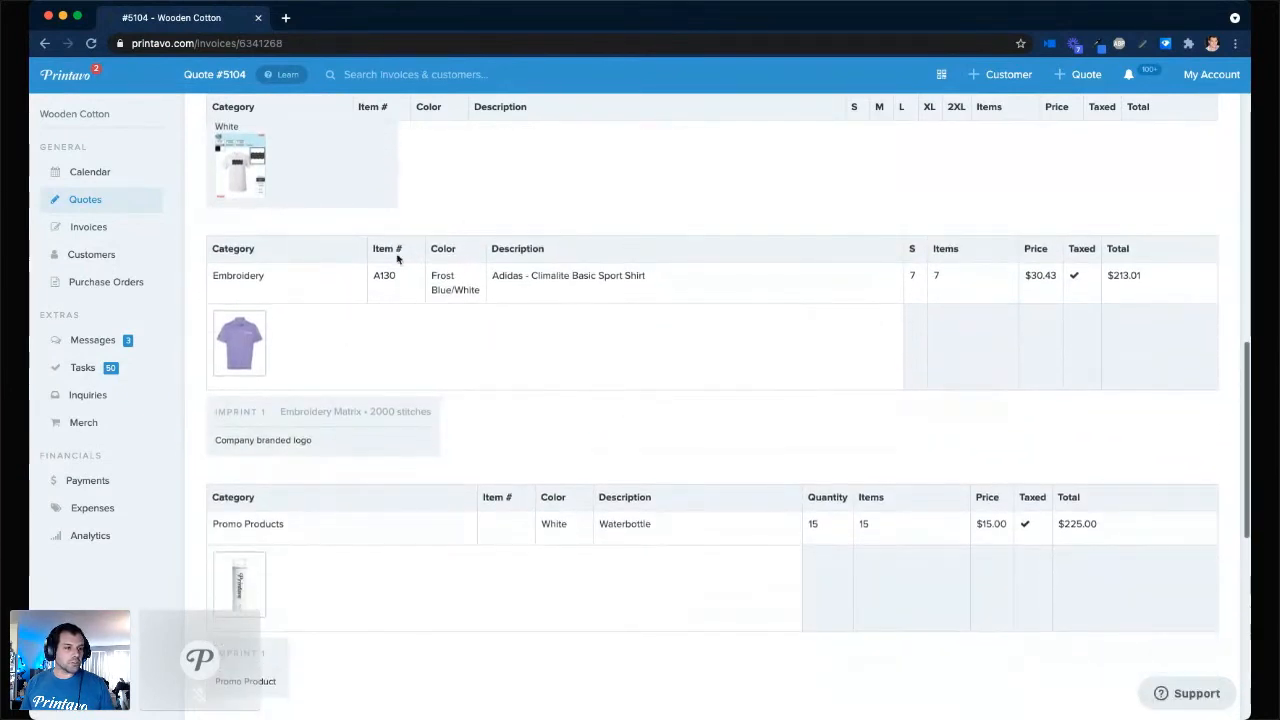
scroll(564, 438, down, 3)
scroll(564, 440, down, 1)
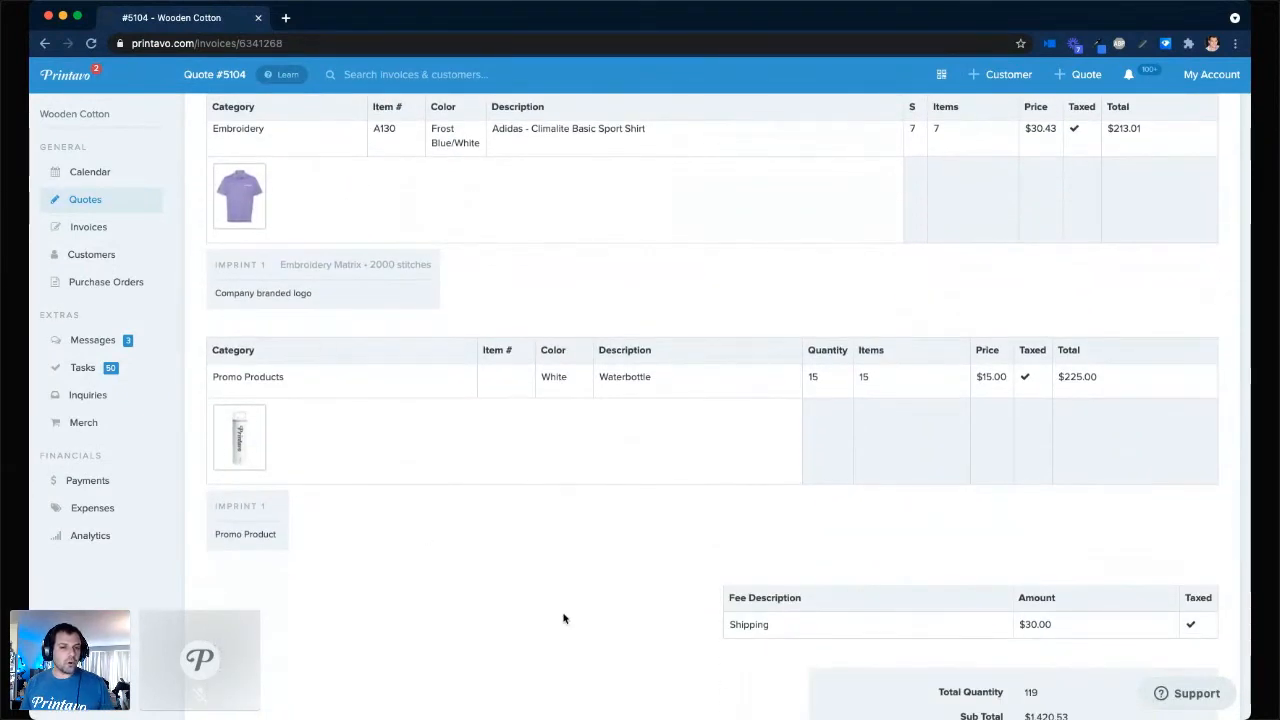
scroll(563, 618, up, 5)
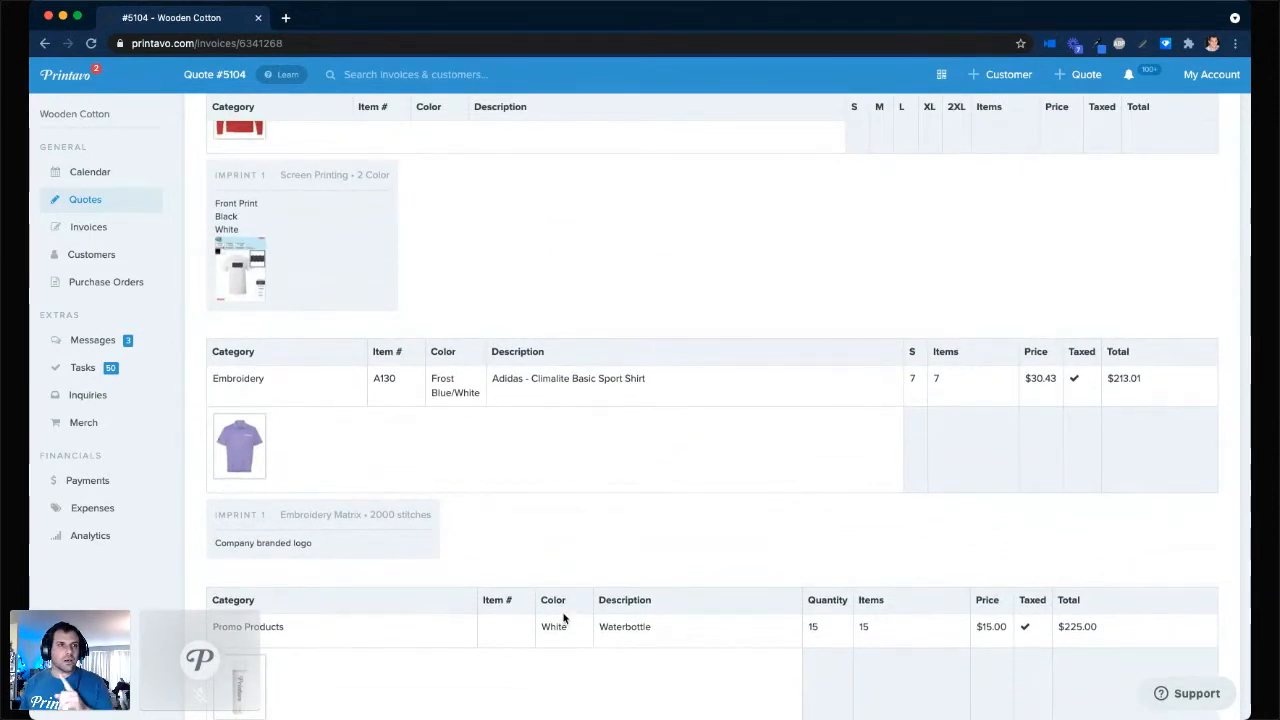
scroll(563, 618, up, 6)
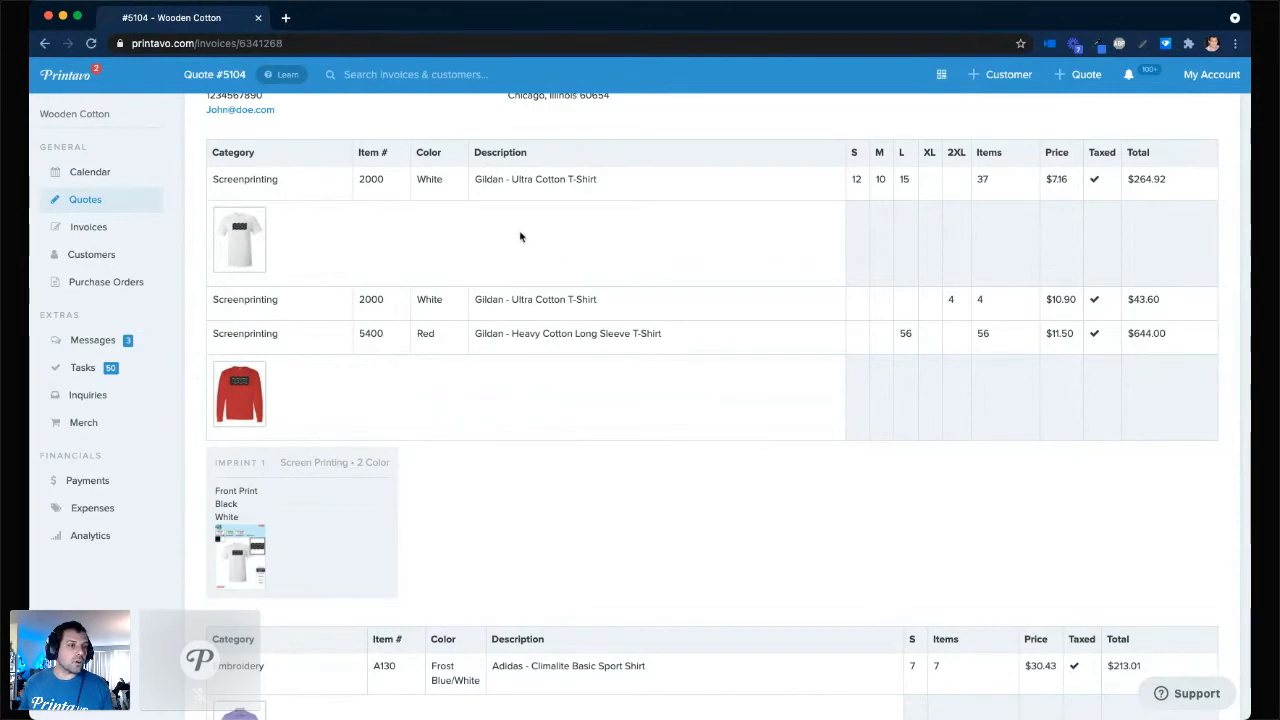
- Examine the category, item, description and size columns across the quote's screenprinting, embroidery and promo product groups
drag(297, 180, 216, 176)
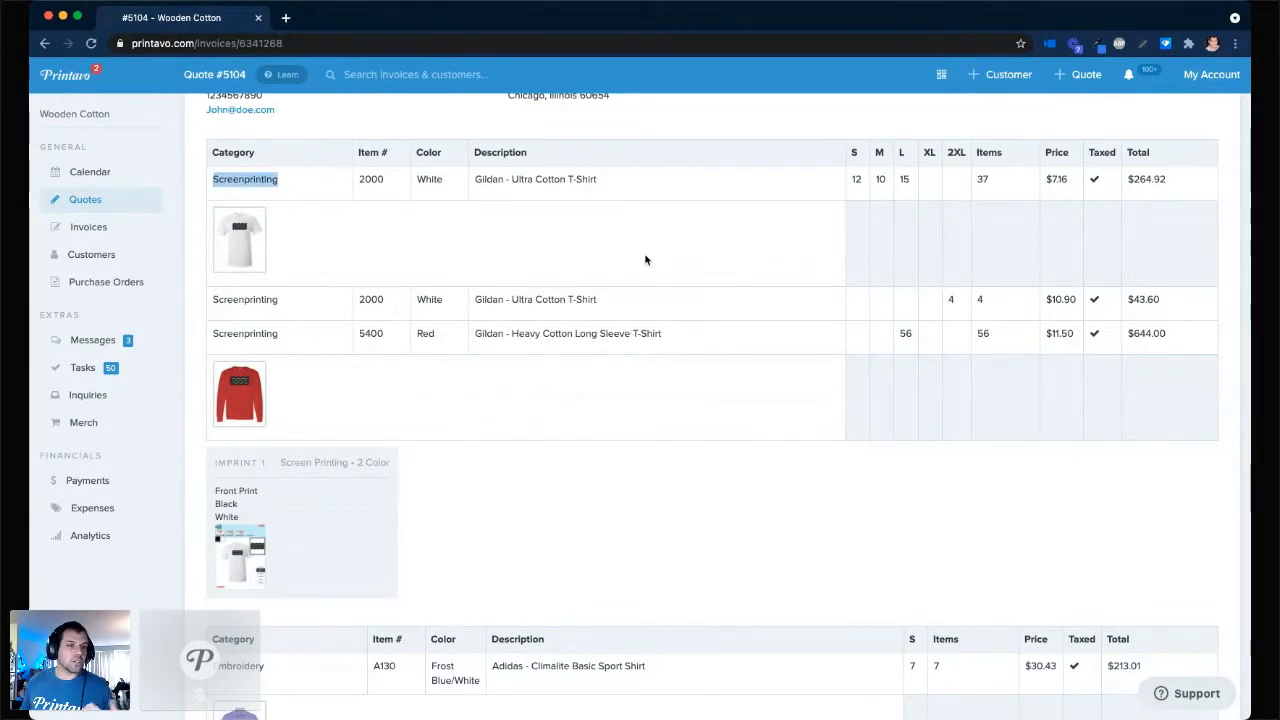
drag(617, 180, 473, 177)
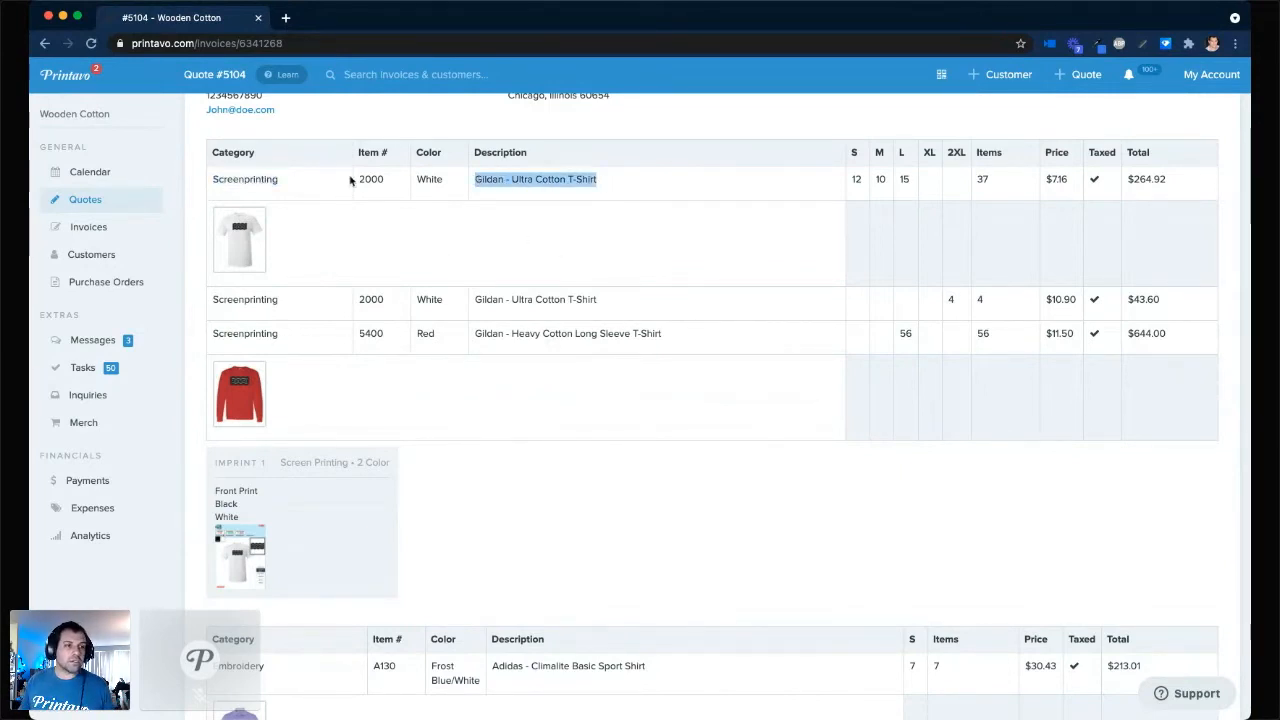
drag(668, 336, 357, 331)
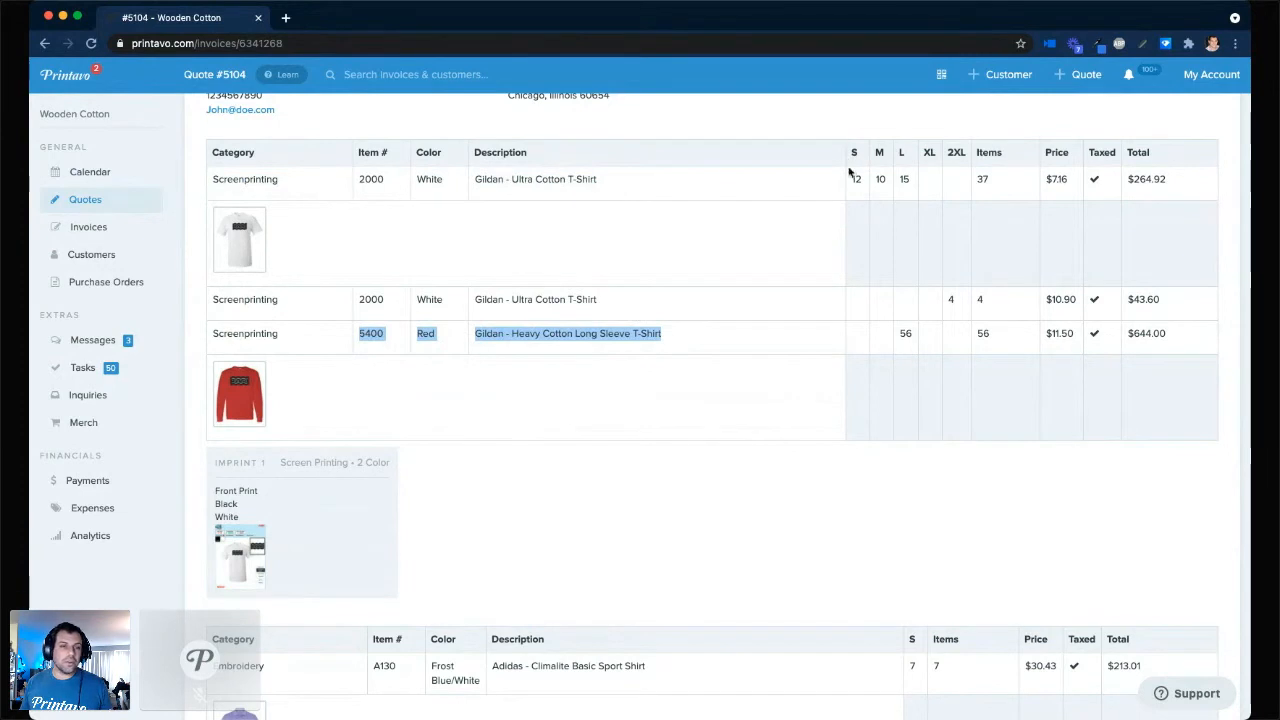
drag(851, 154, 970, 158)
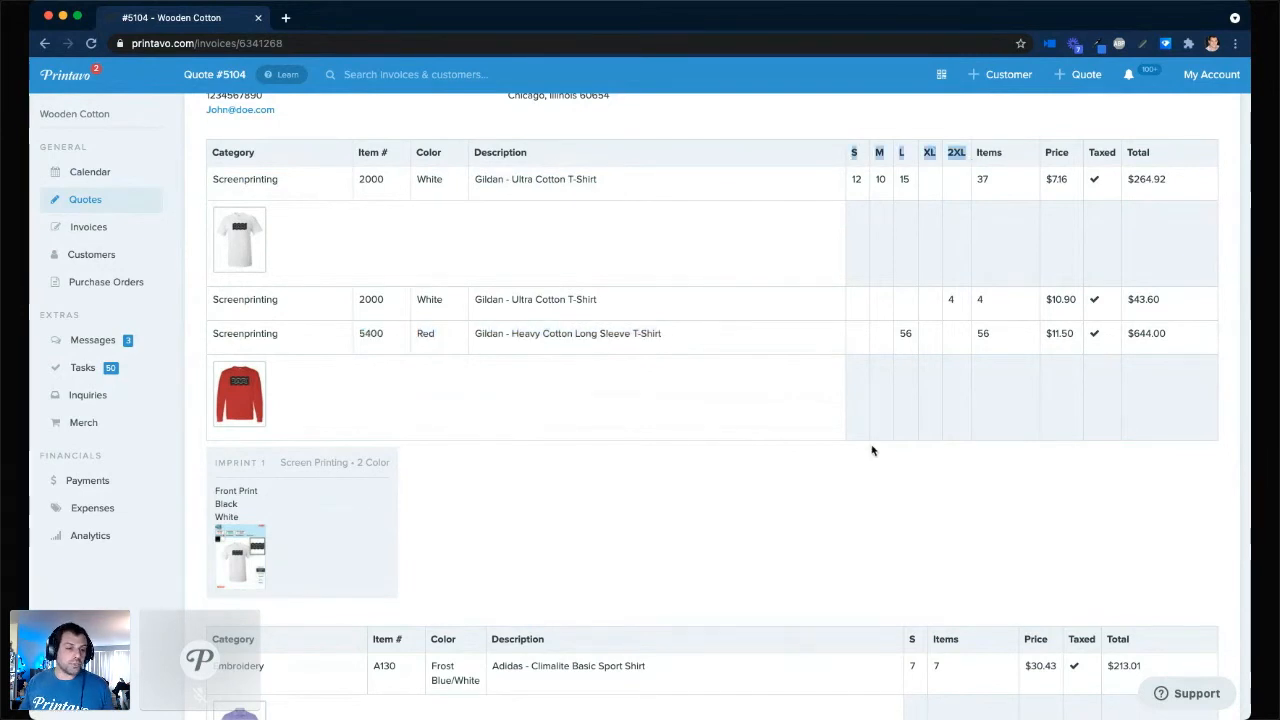
scroll(871, 446, down, 5)
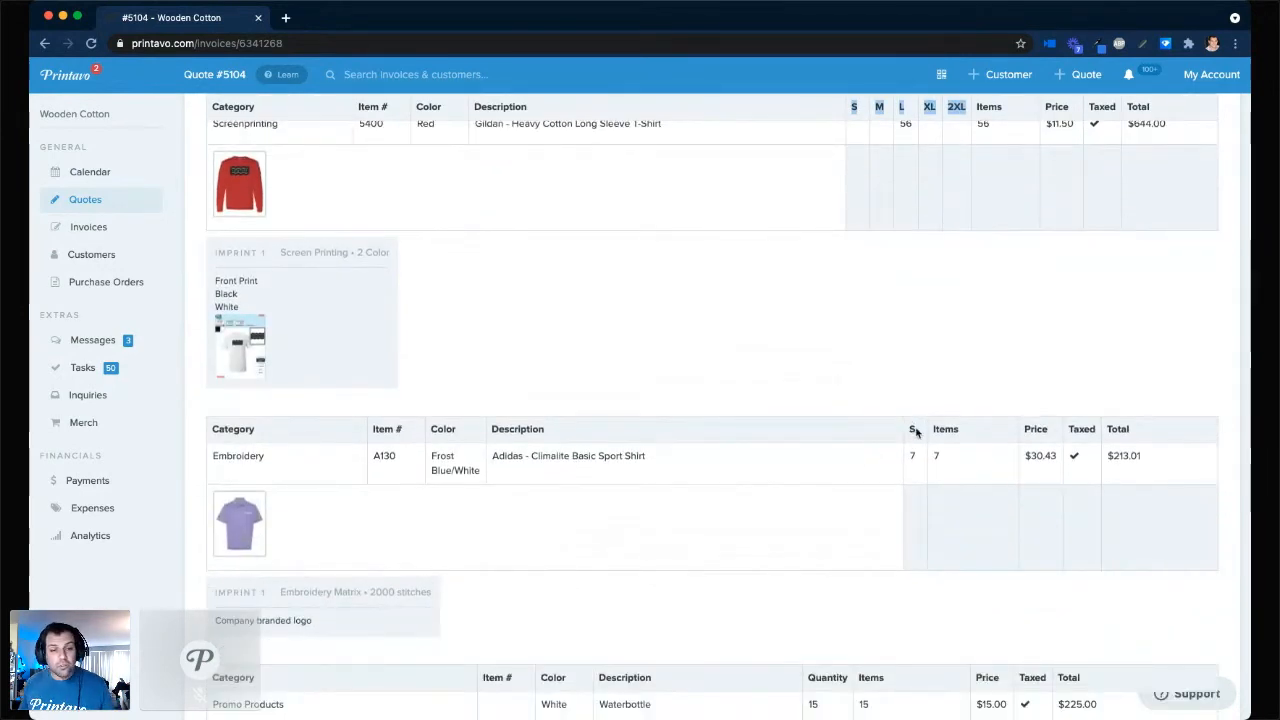
drag(914, 429, 903, 429)
scroll(860, 363, down, 5)
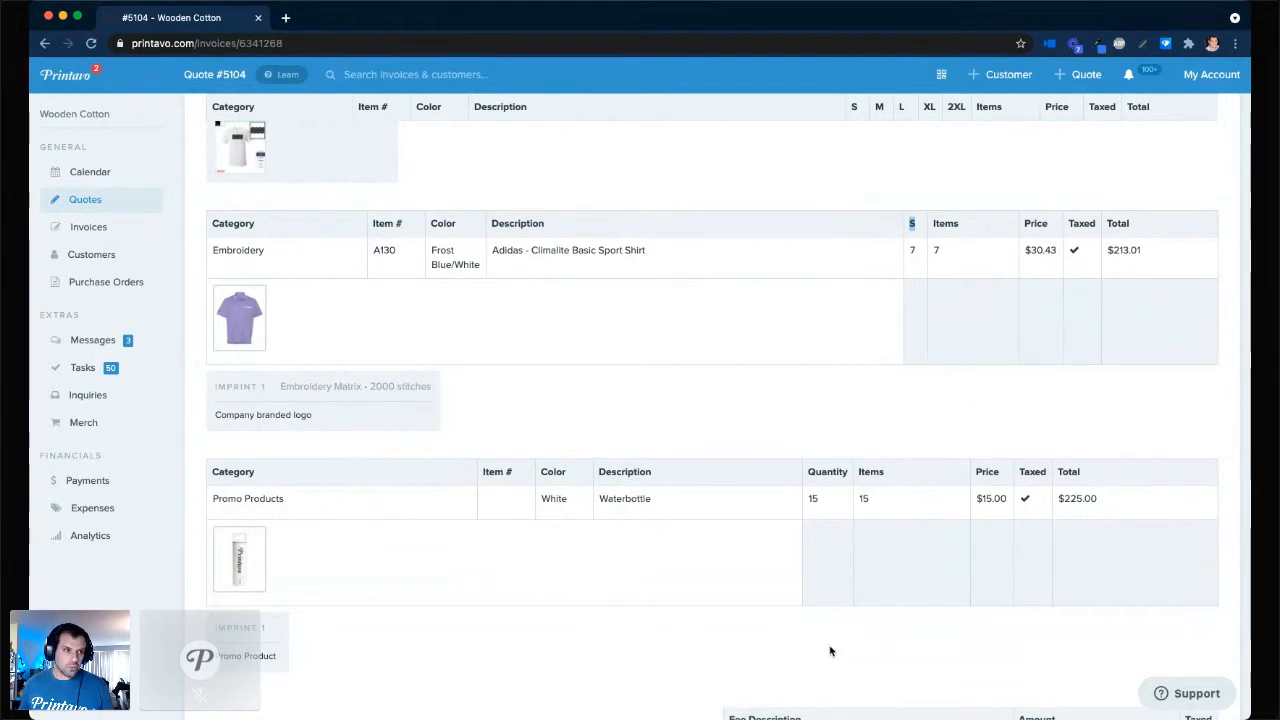
scroll(829, 651, up, 5)
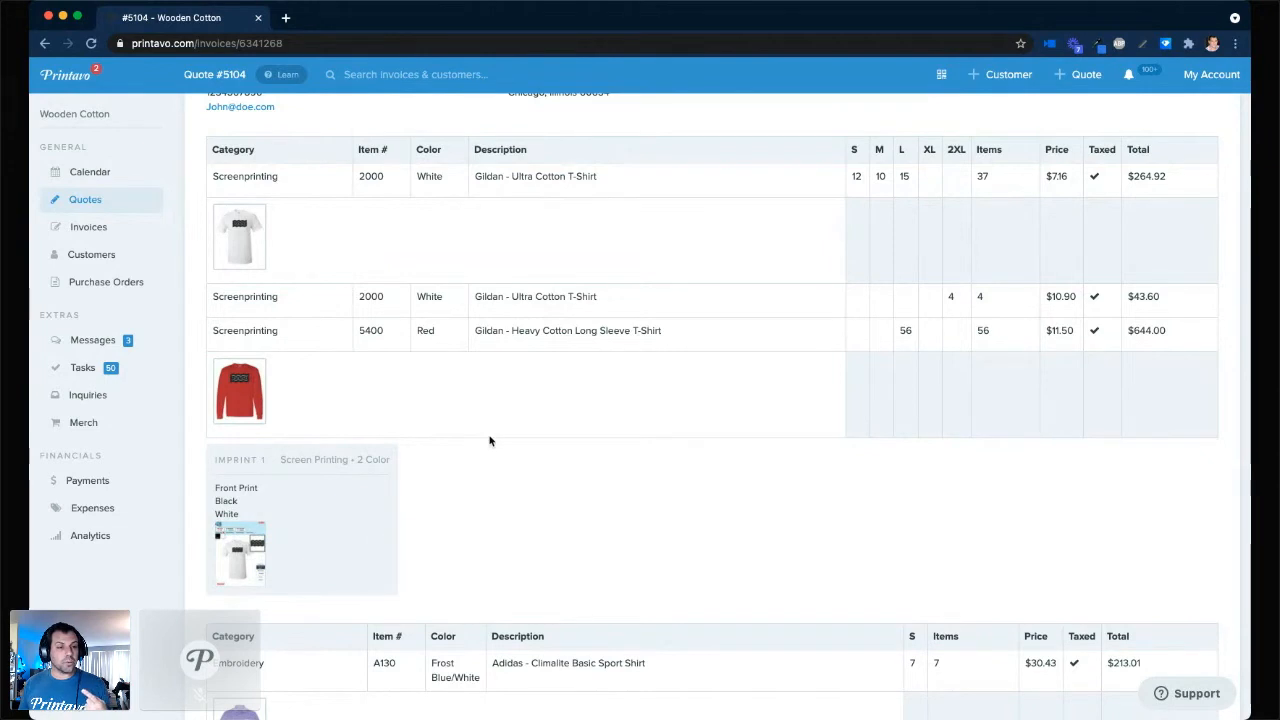
scroll(494, 490, down, 5)
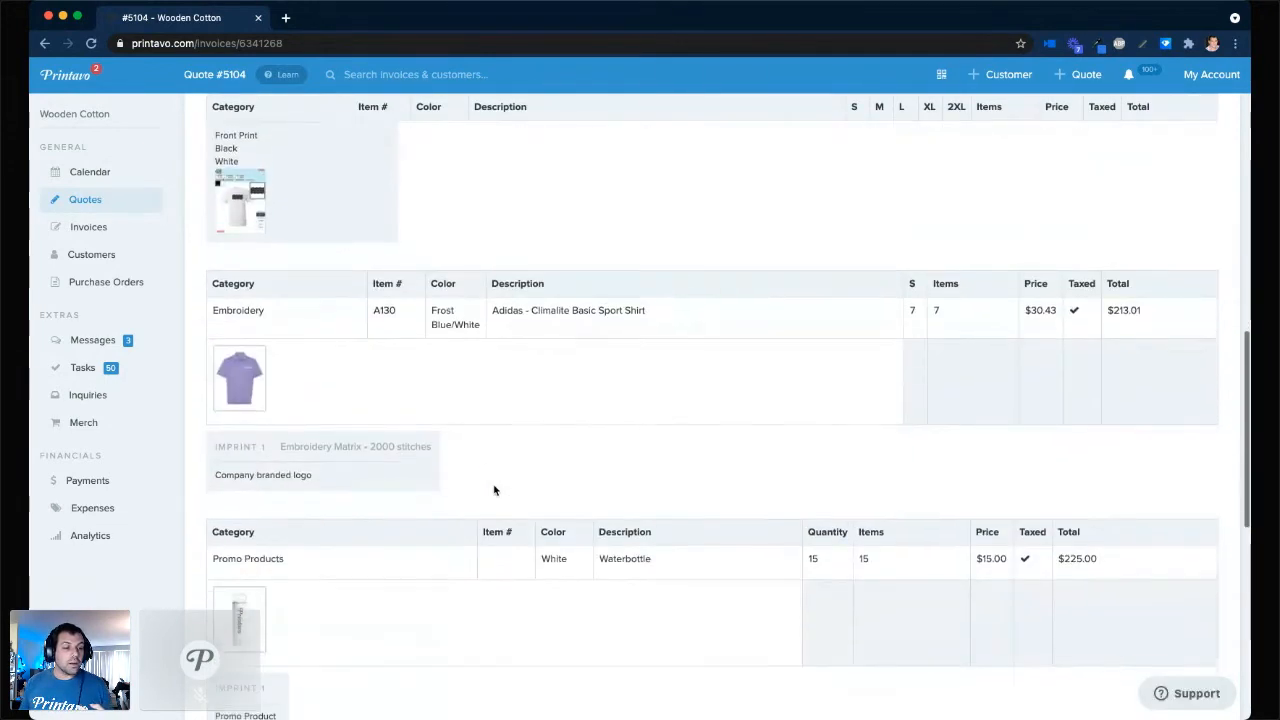
- Open quote #5104 for editing and add a new line item group below the promo products group
scroll(494, 490, up, 10)
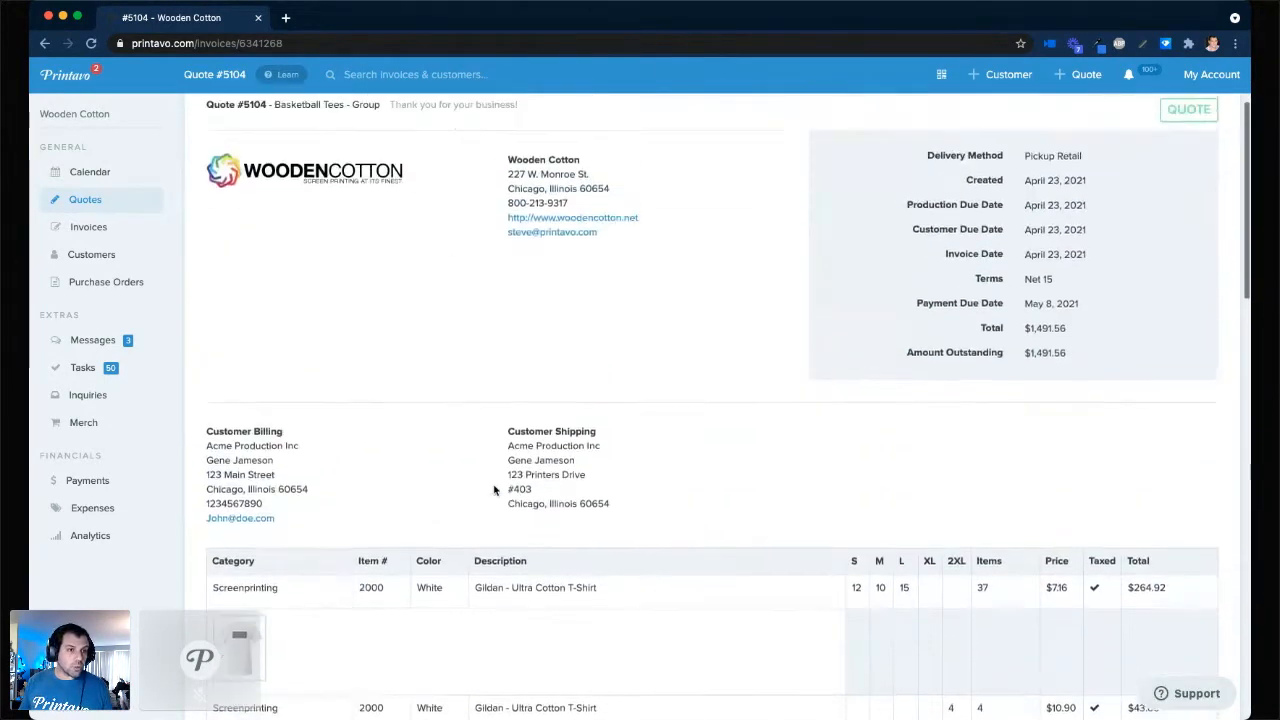
scroll(494, 489, up, 3)
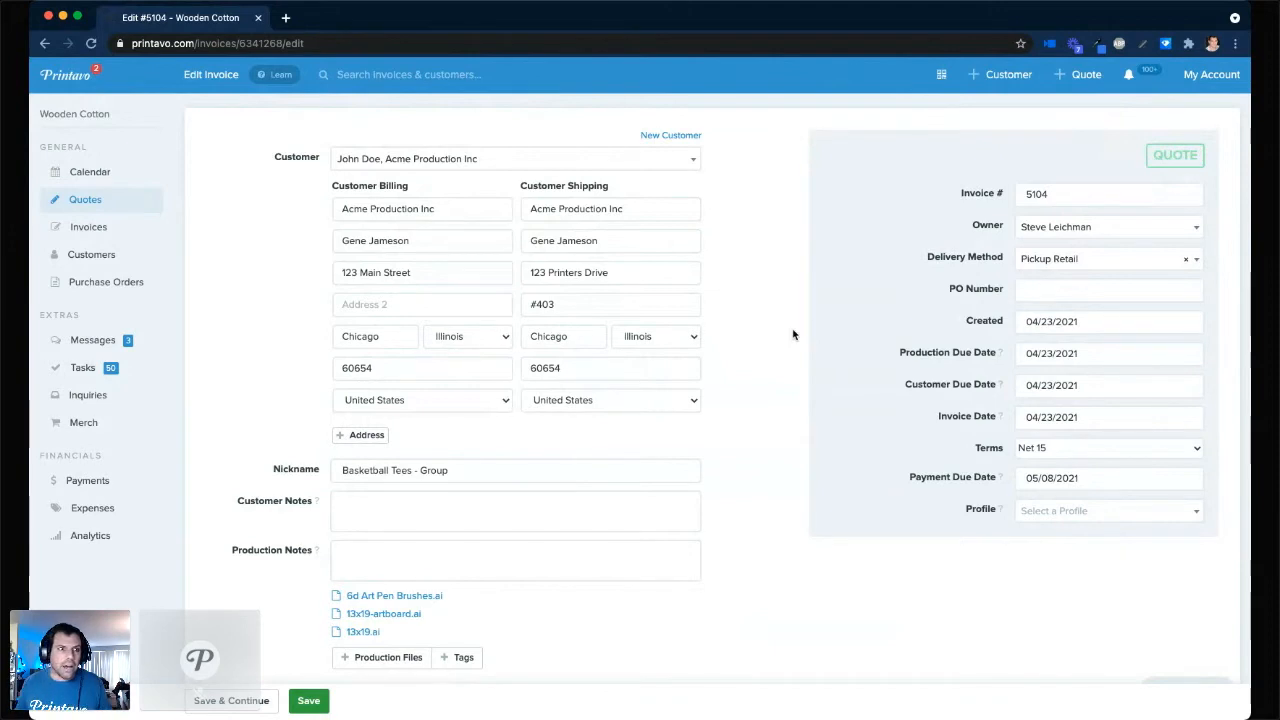
scroll(793, 334, down, 10)
scroll(793, 330, down, 10)
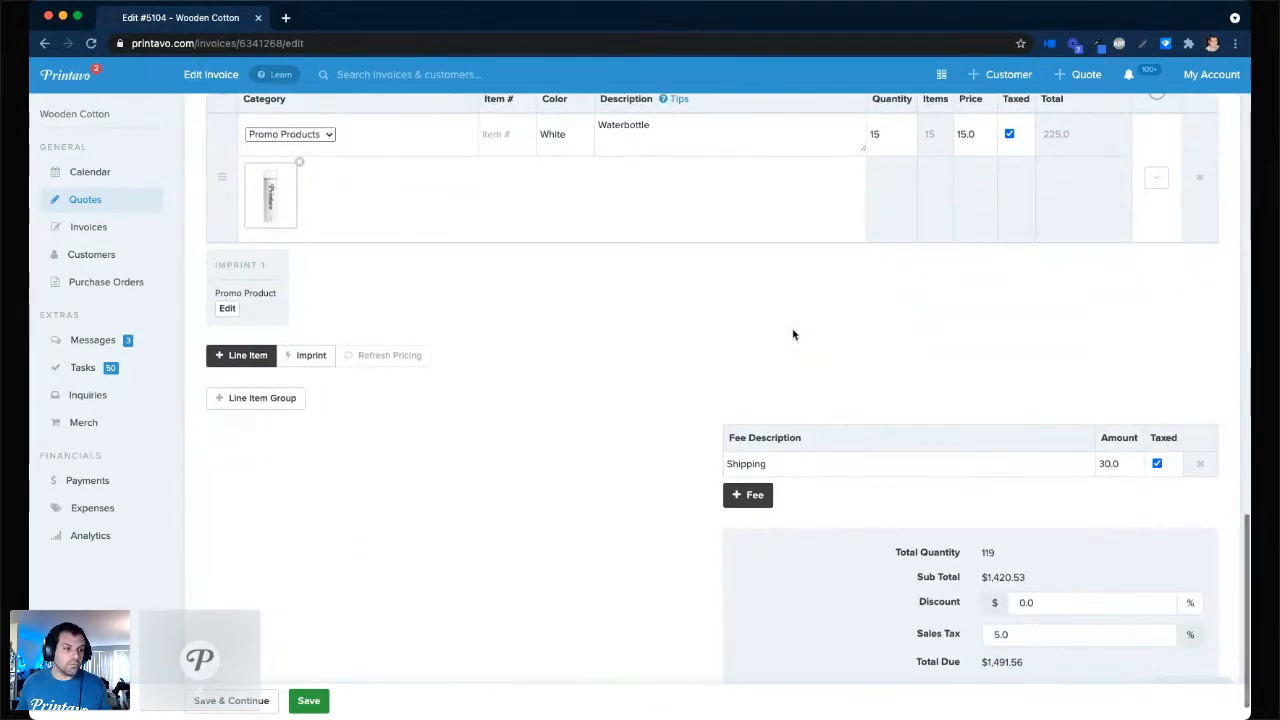
click(275, 405)
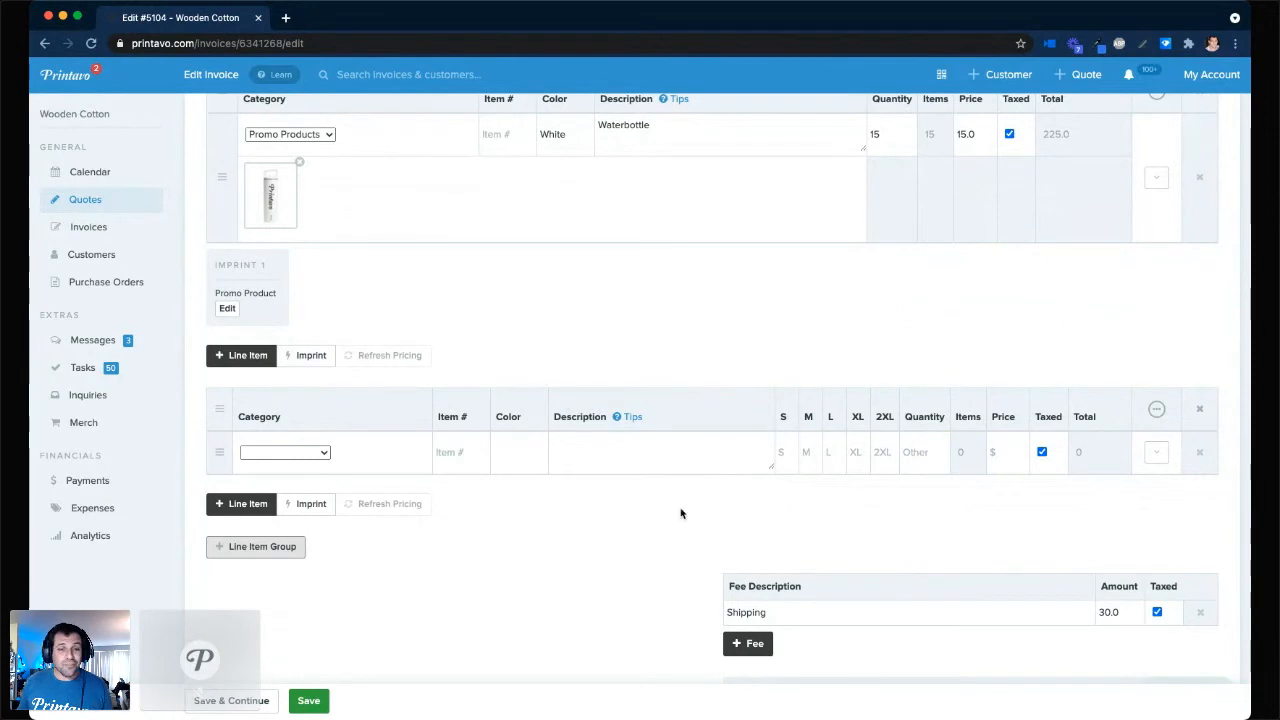
- Check the new group's size columns and the column choices available for it
drag(783, 423, 897, 423)
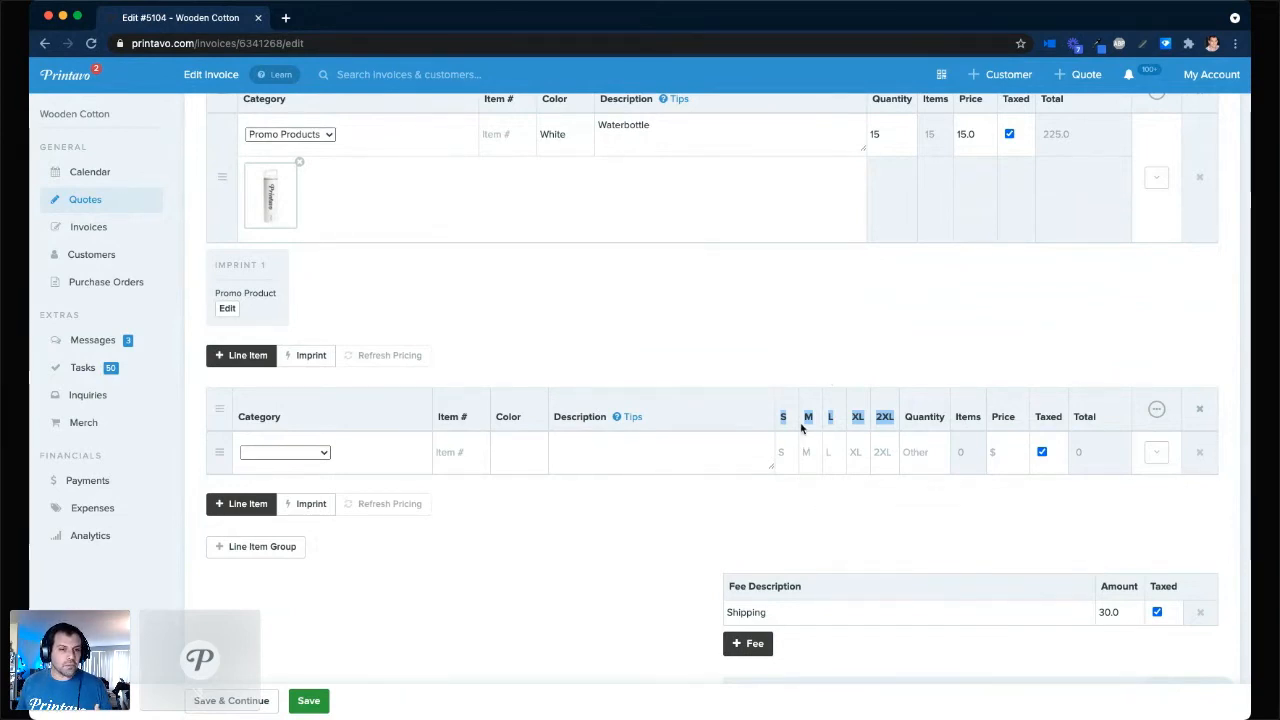
click(893, 357)
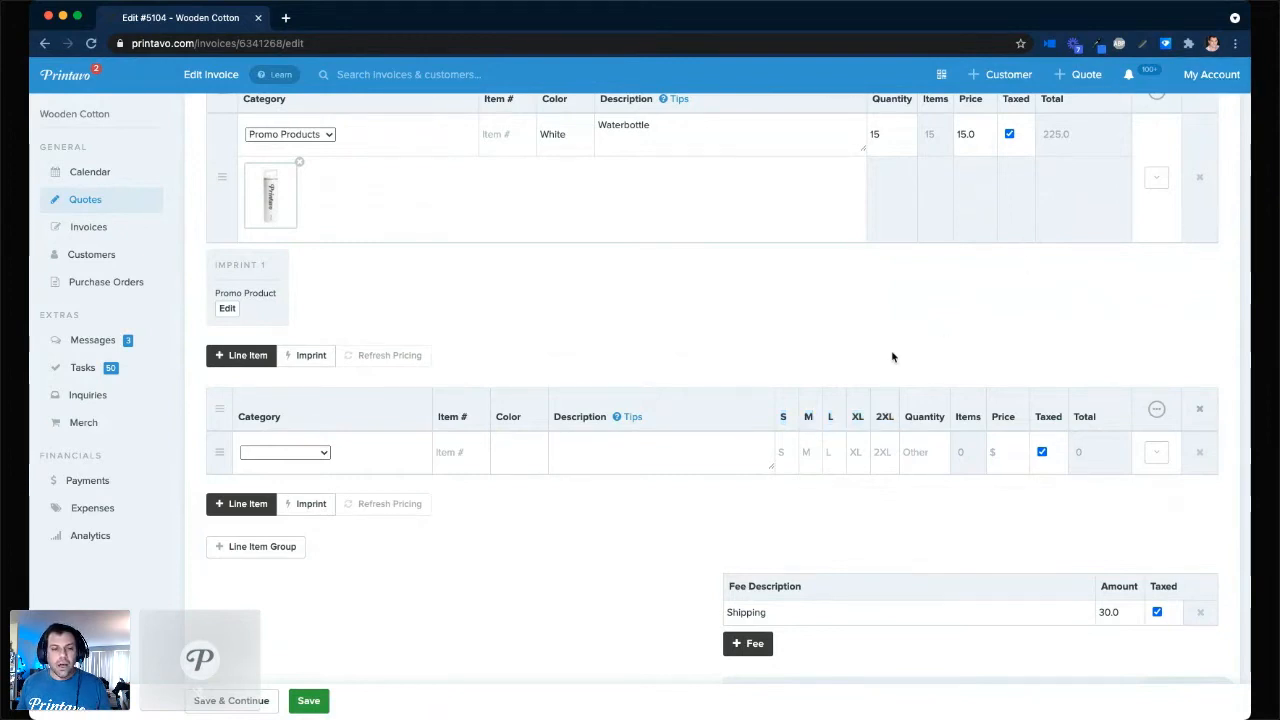
click(1157, 411)
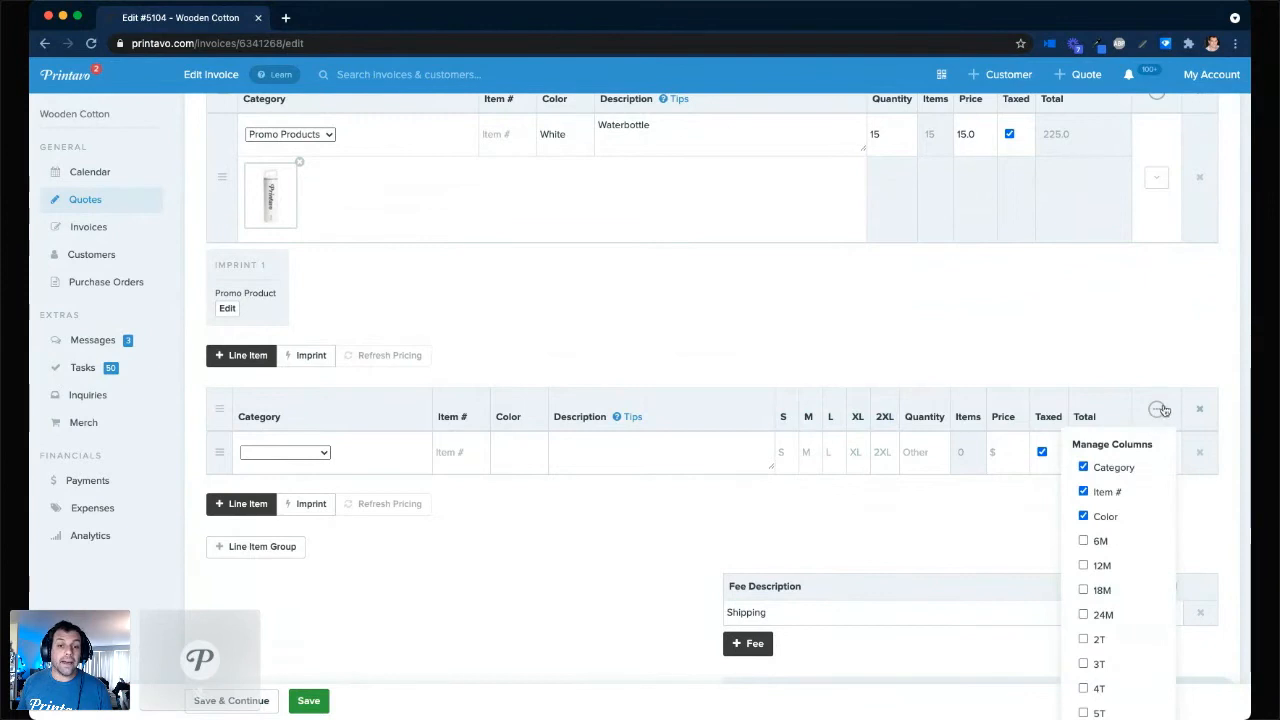
click(1158, 326)
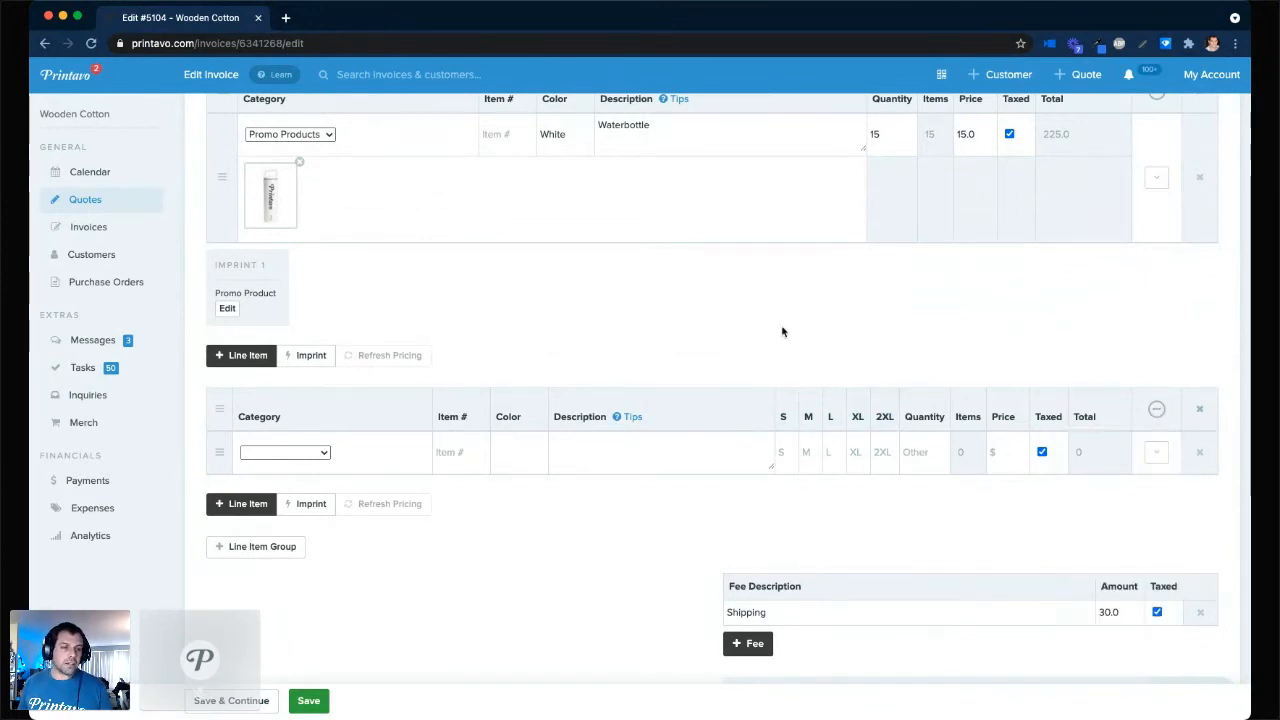
- Fill the new line item with SanMar's Gildan 5000 Indigo Blue T-shirt by searching "gildan 5000 blue", and duplicate that line
click(609, 457)
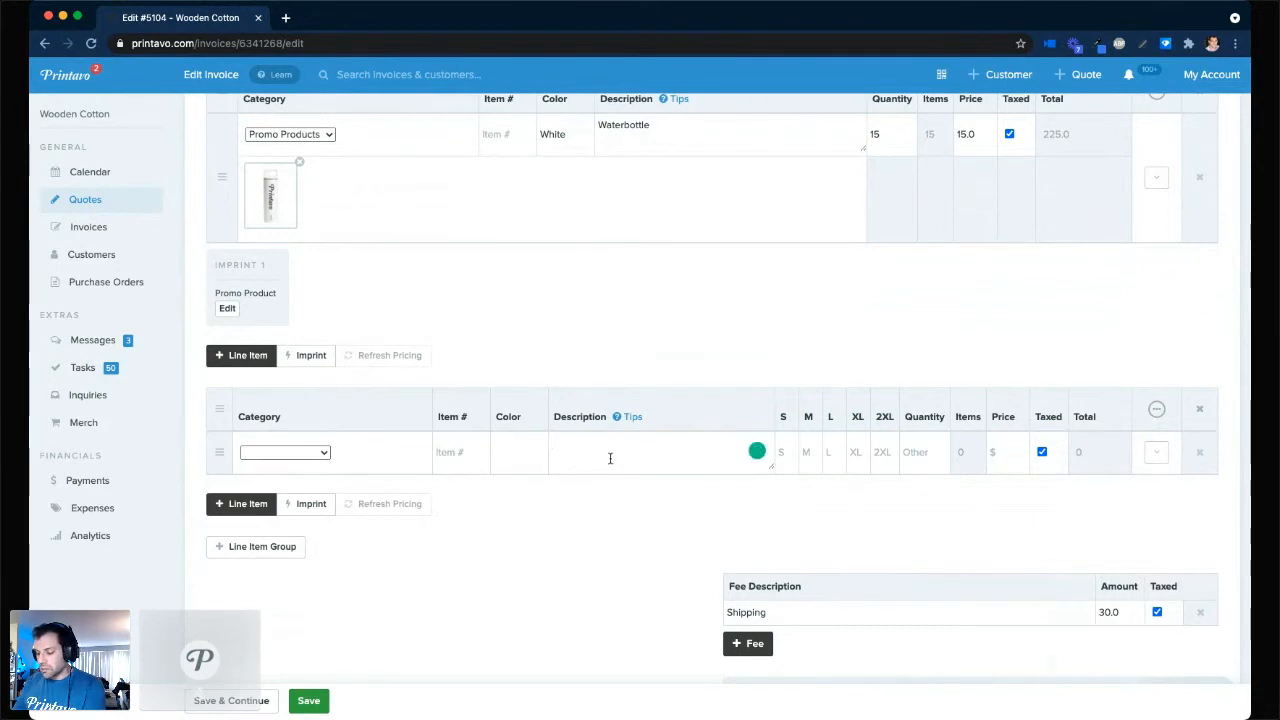
text(gildan 5000 bl)
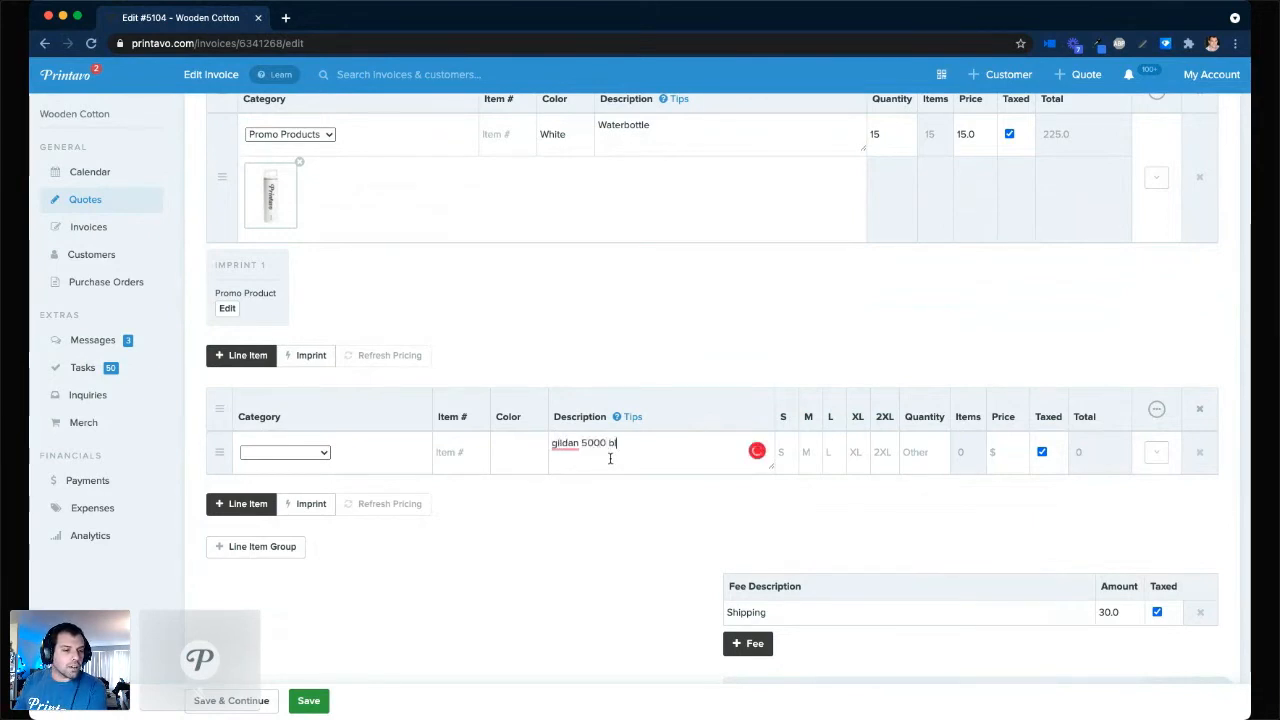
text(ue)
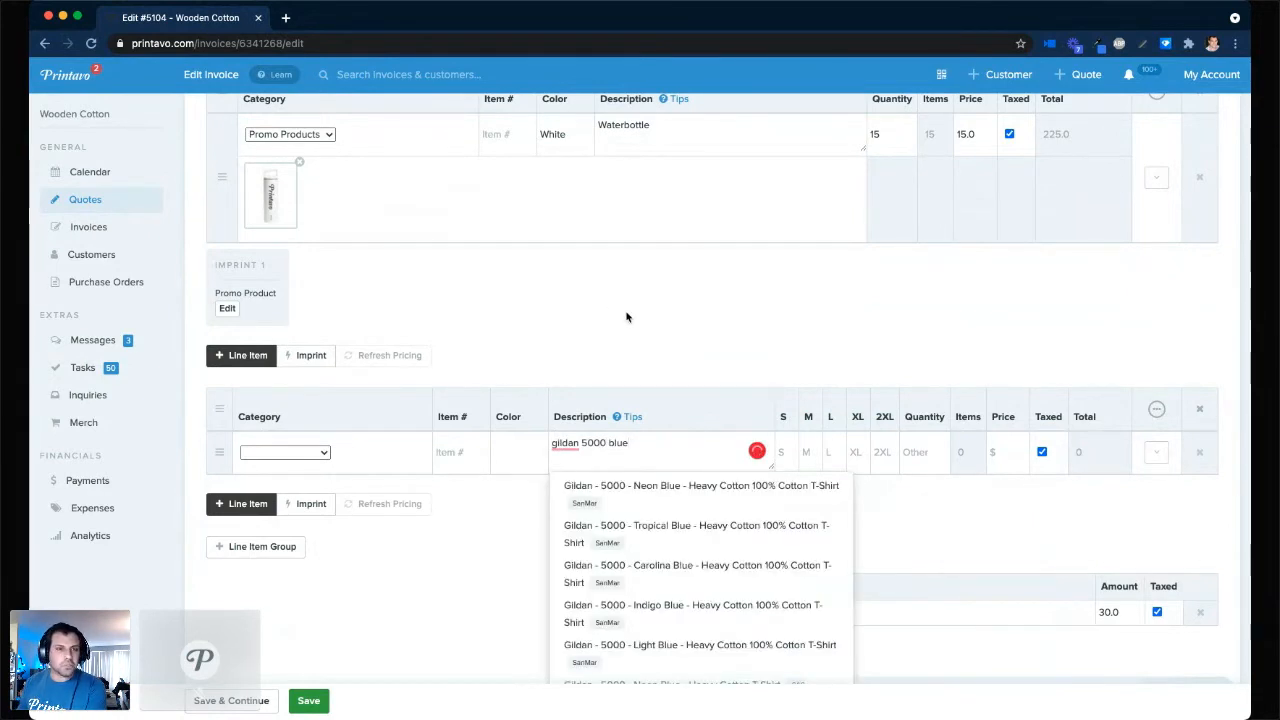
scroll(680, 317, down, 2)
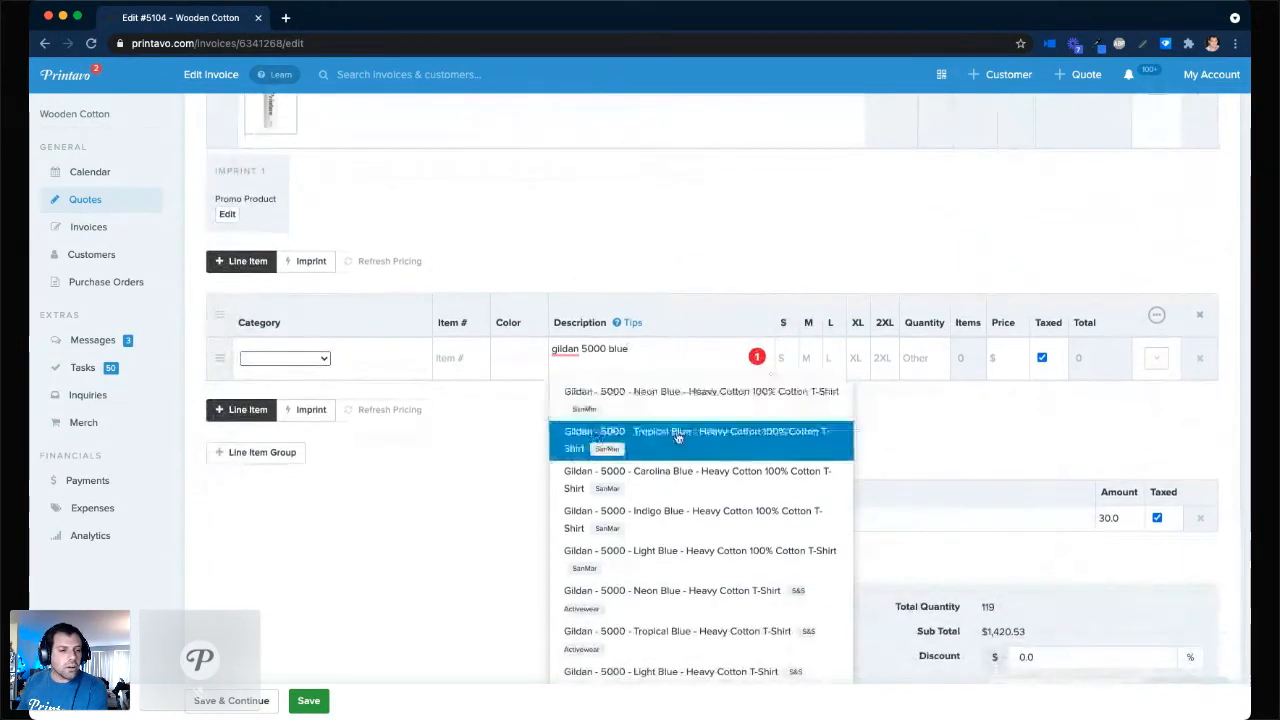
click(686, 514)
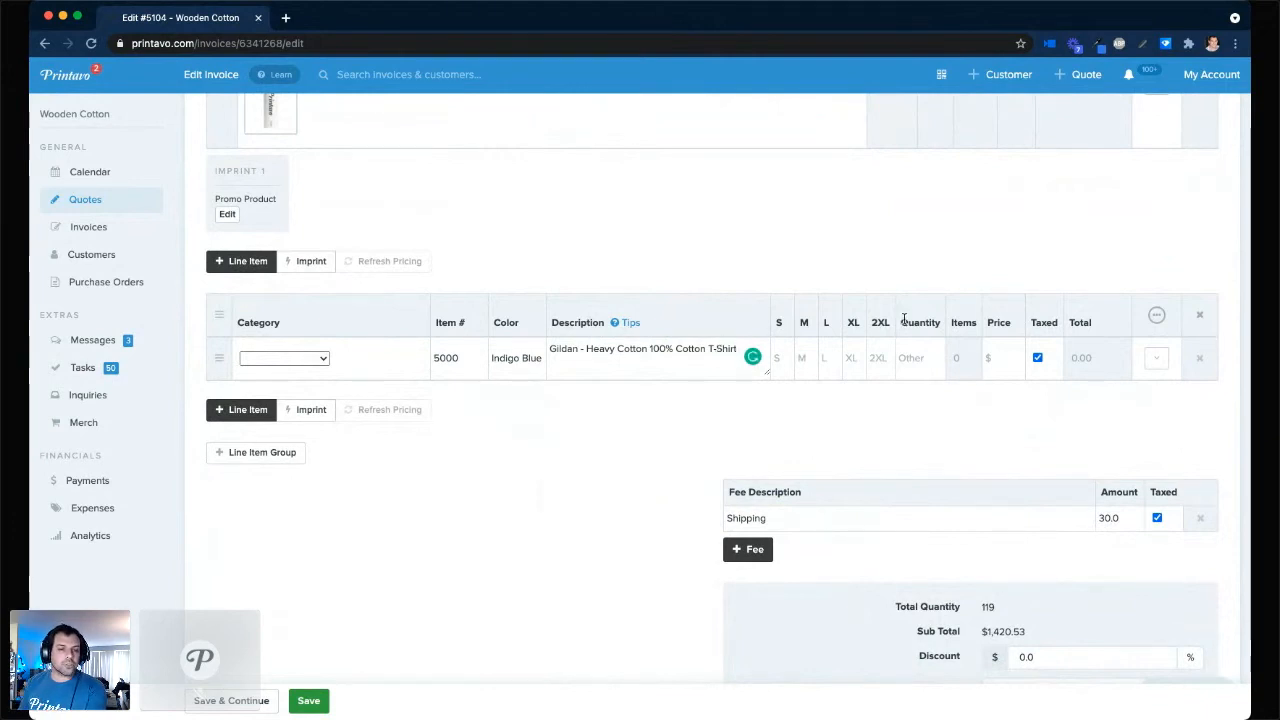
click(1155, 360)
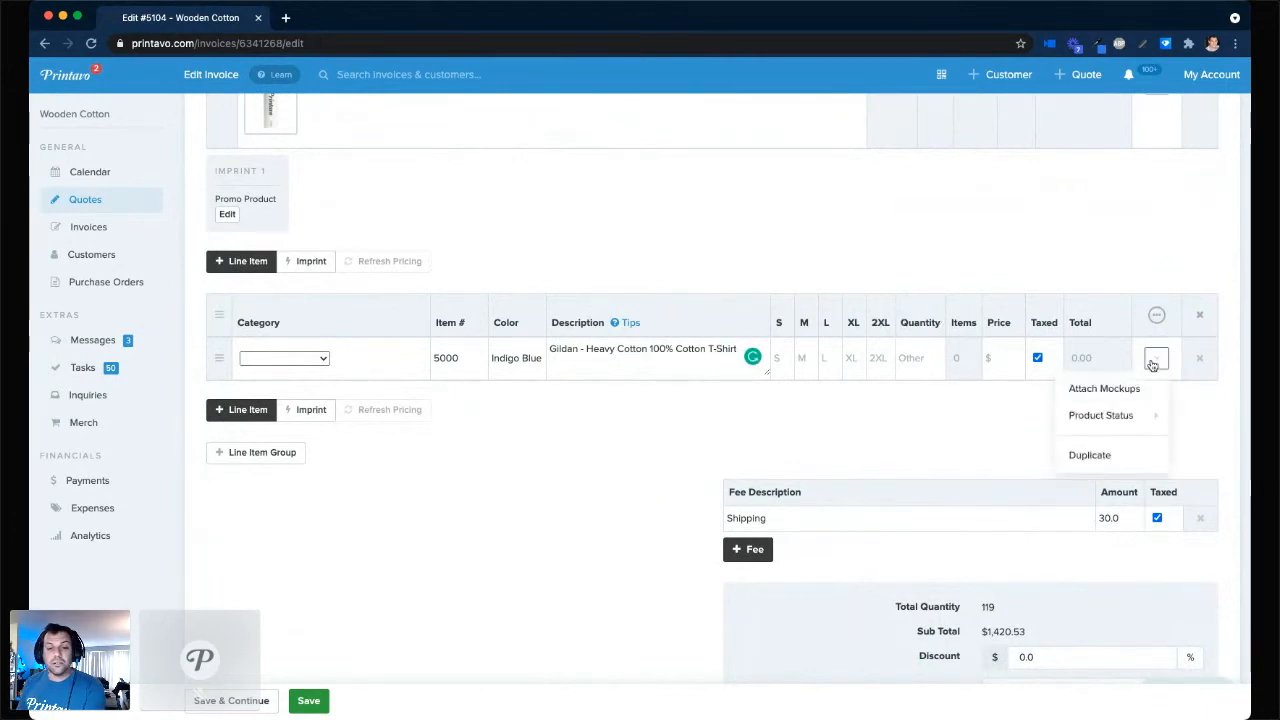
click(1090, 456)
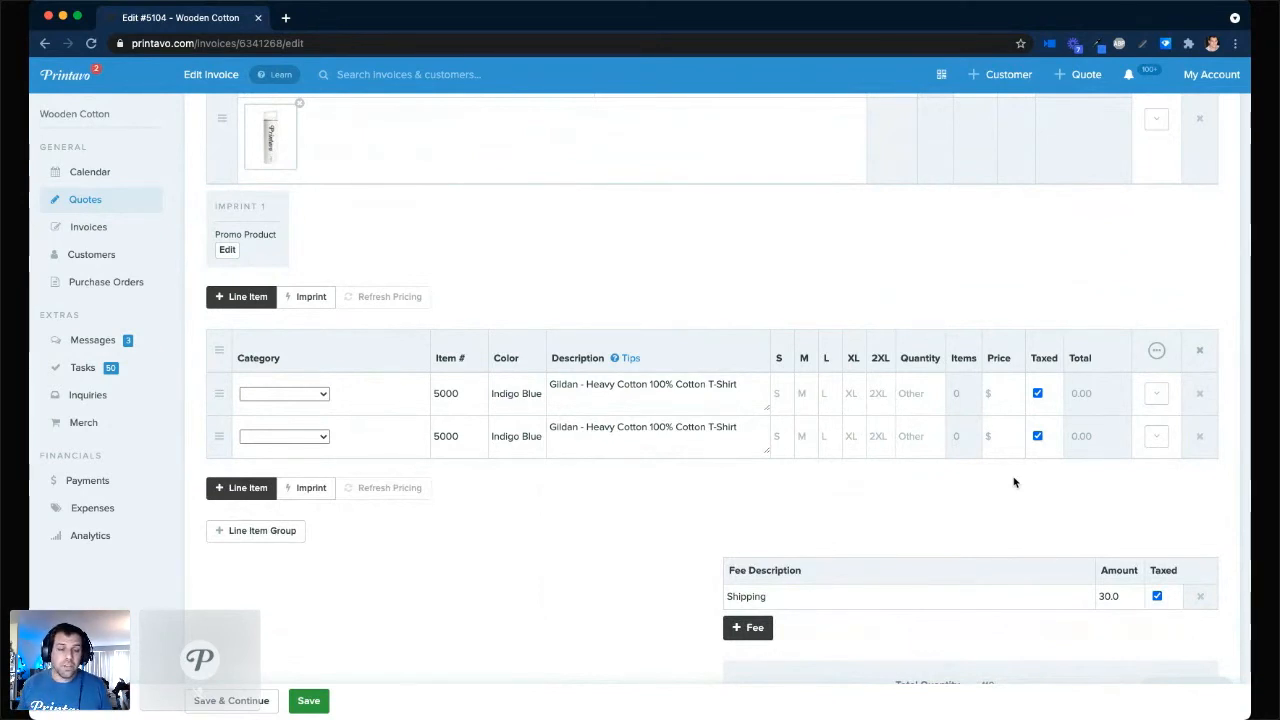
- Enter quantities of 12 each for S, M, L and XL on the first Gildan line and 12 for 2XL on the duplicate
click(778, 392)
text(12)
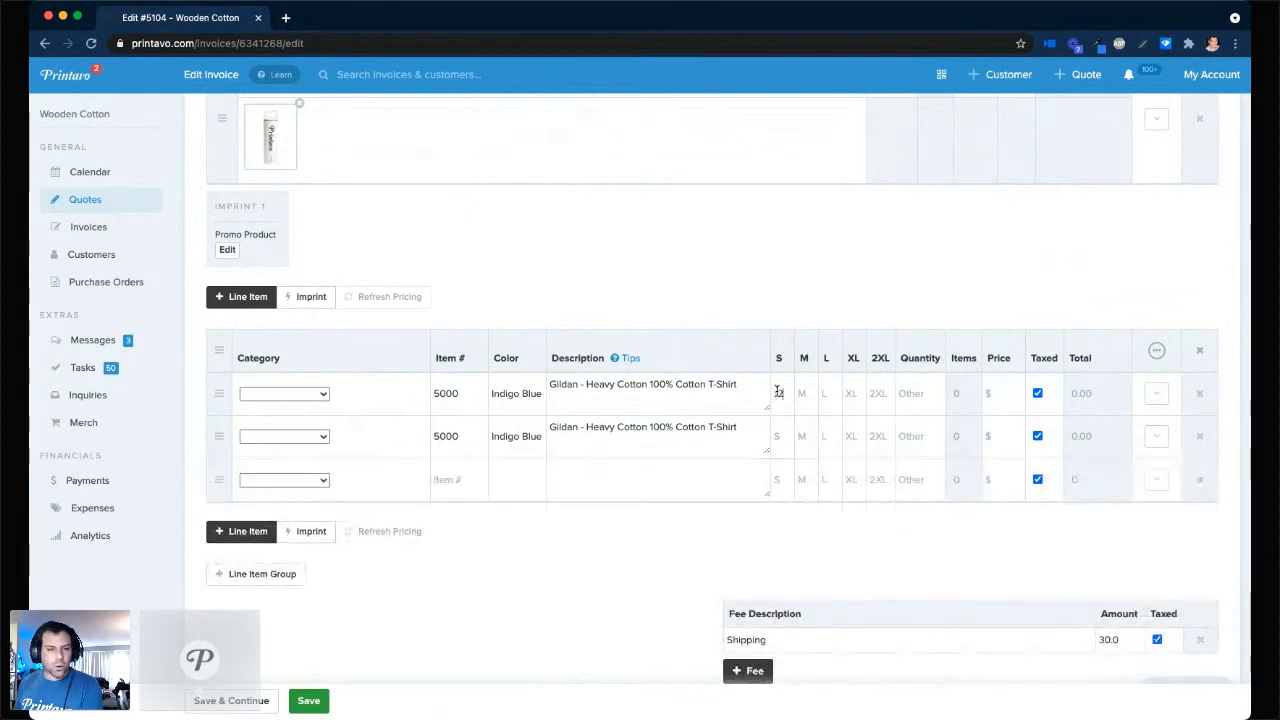
click(809, 390)
text(12)
click(827, 390)
text(12)
click(850, 390)
text(12)
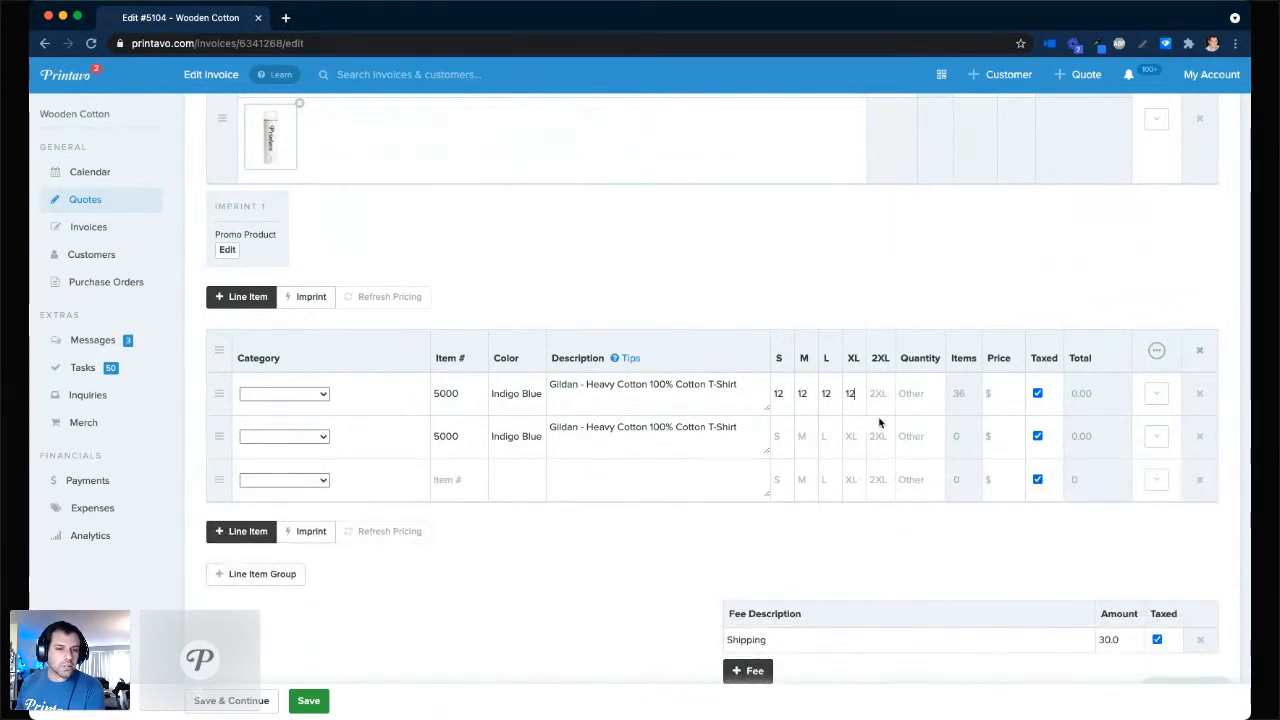
click(877, 436)
text(12)
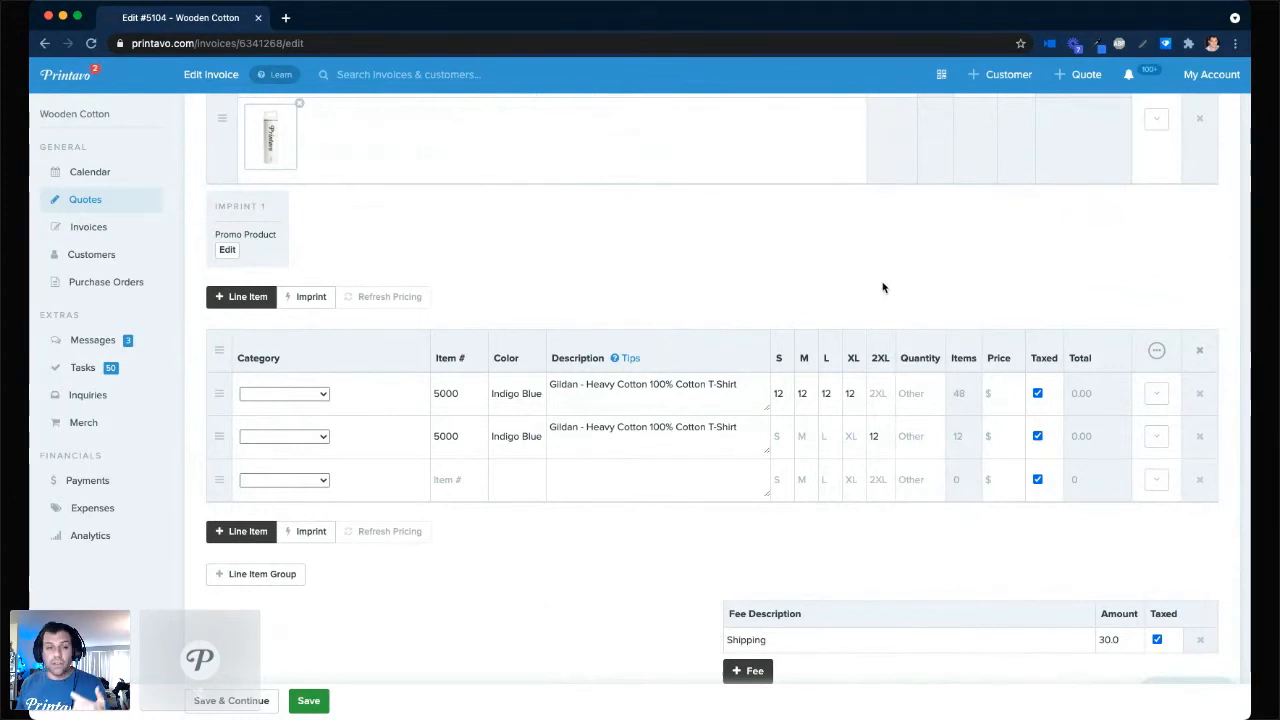
click(1156, 397)
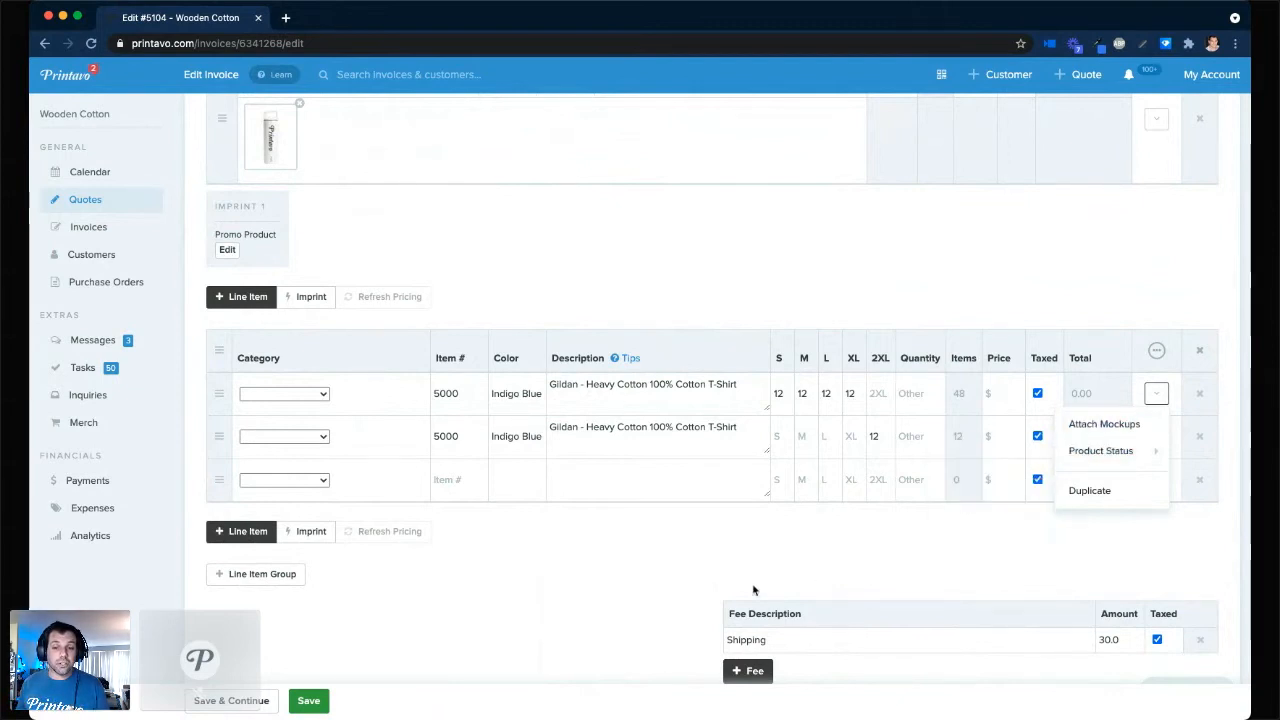
click(703, 561)
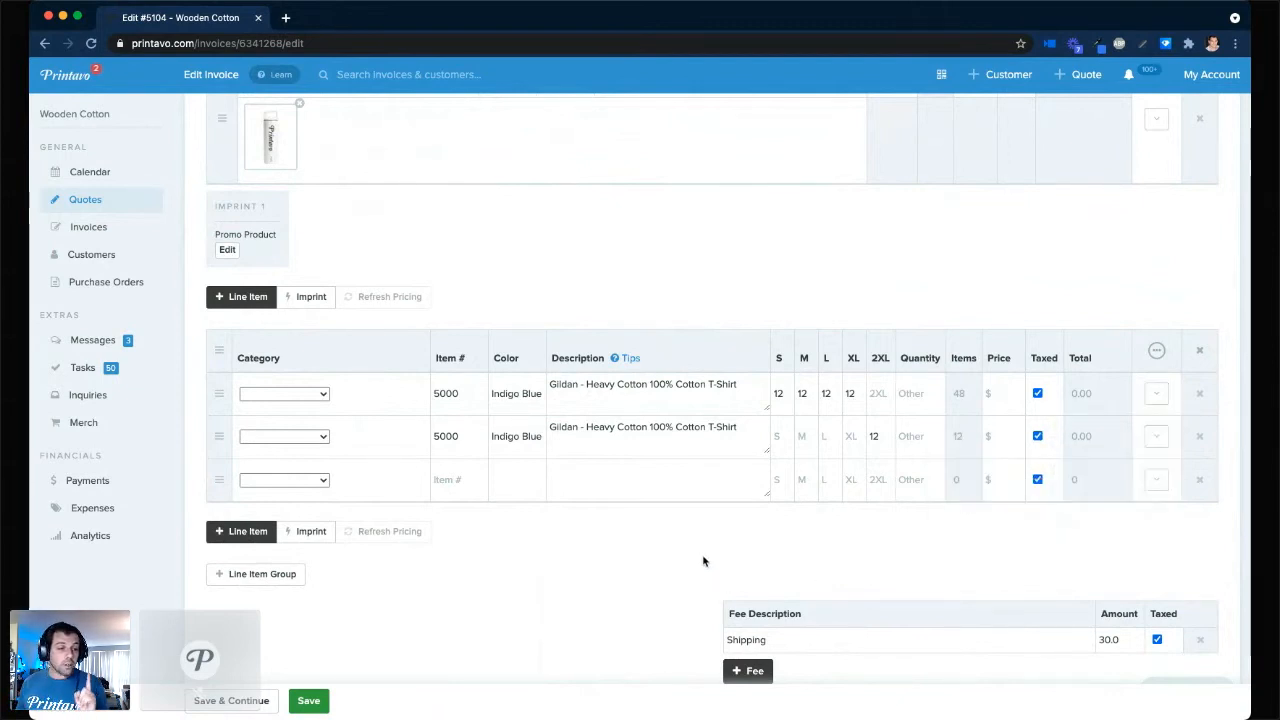
- Add a Screen Printing, 1 Color imprint to the new group with the detail lines Location, Pantone and Mesh
click(310, 532)
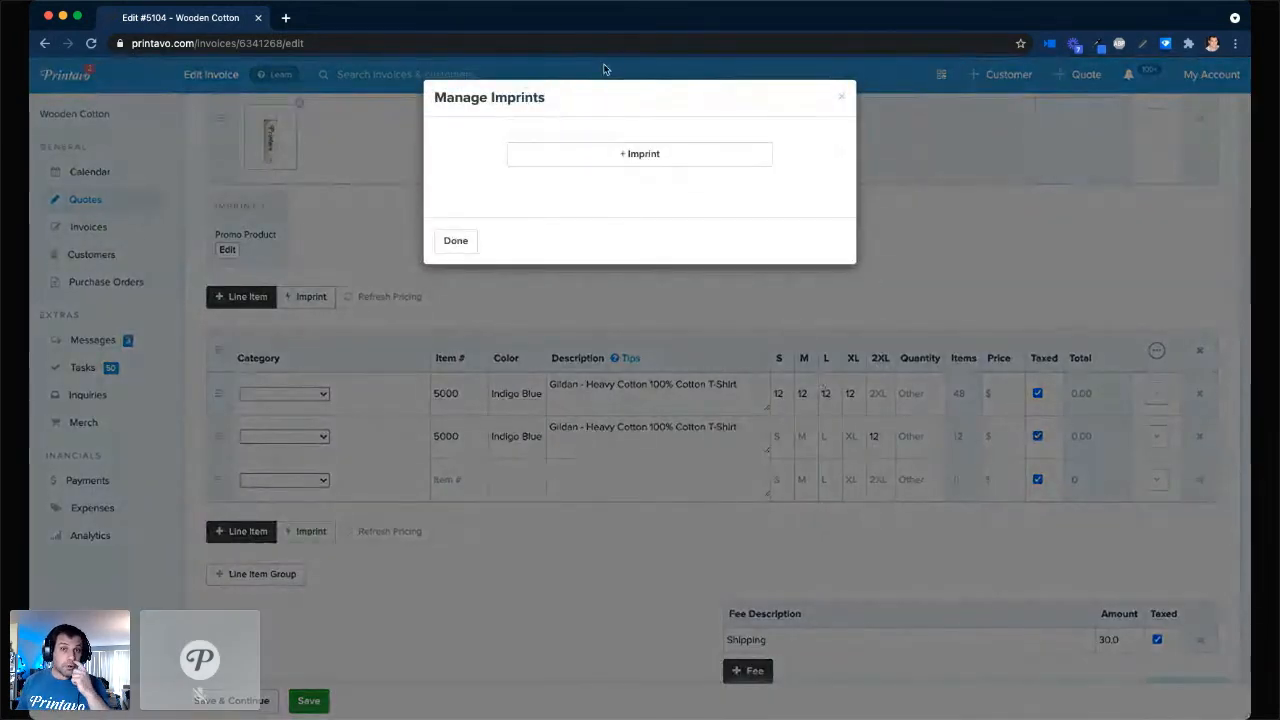
click(623, 155)
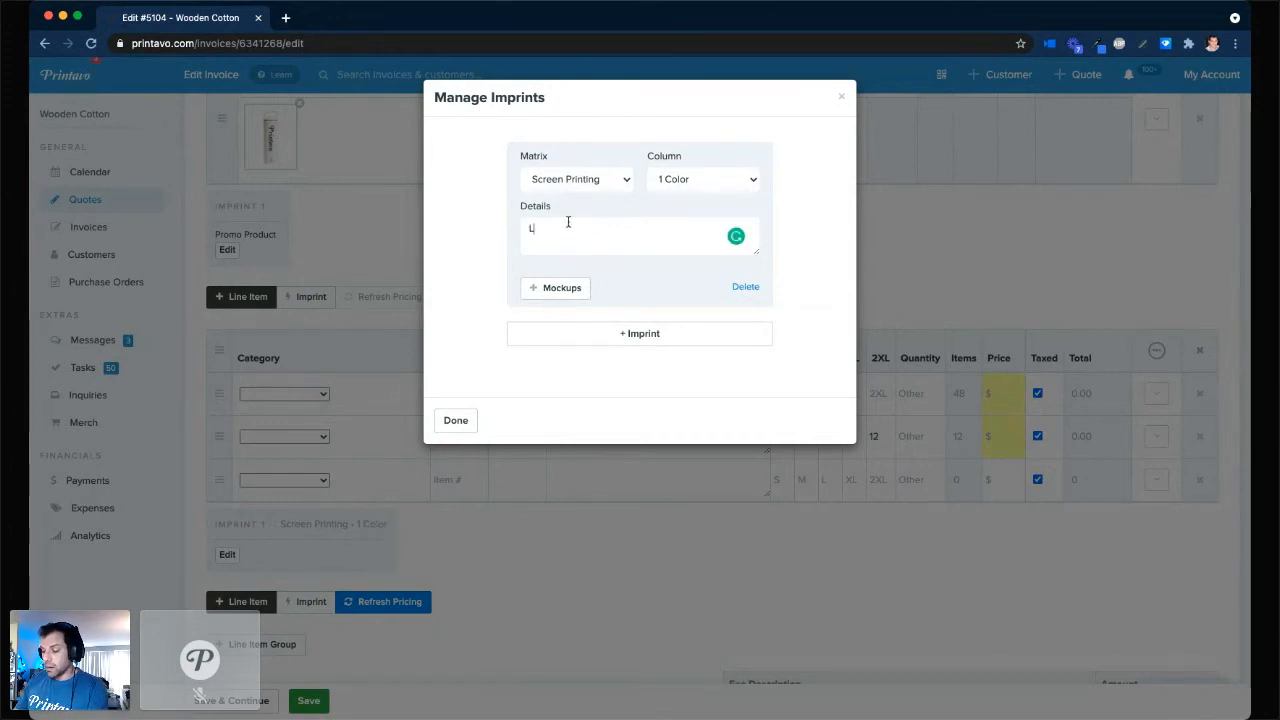
text(ocation)
key(BackSpace)
key(BackSpace)
key(BackSpace)
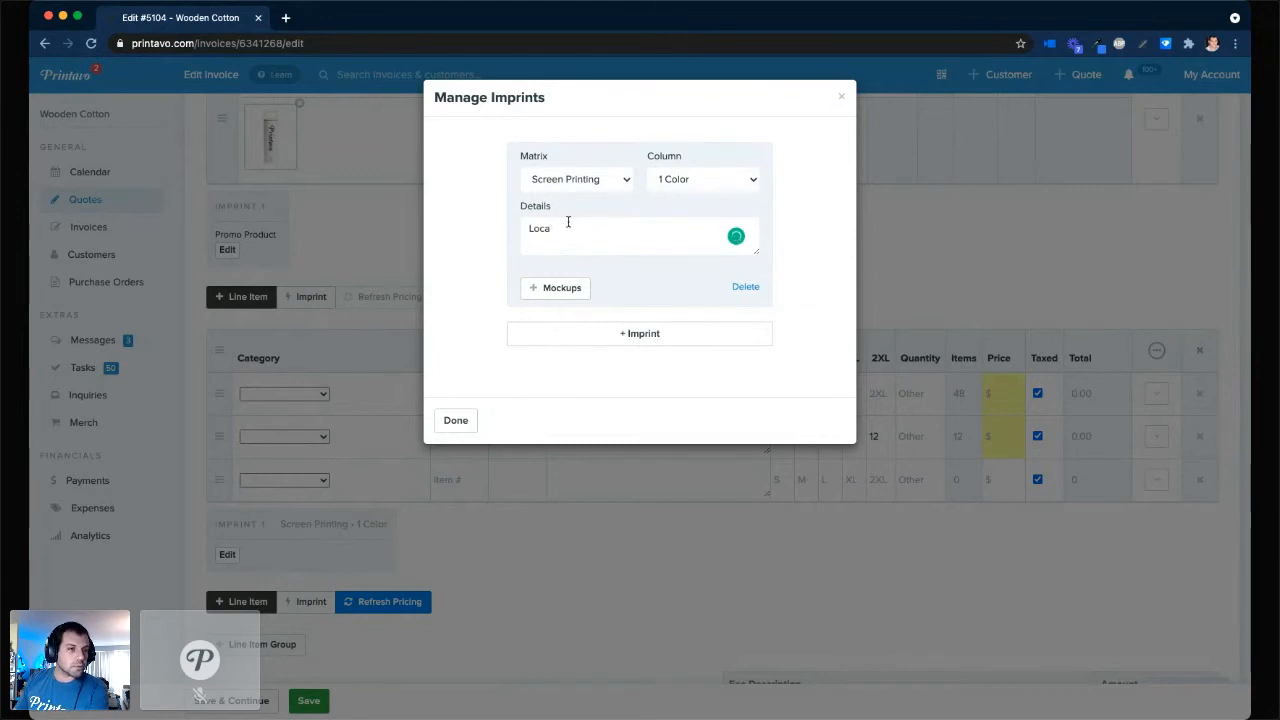
text(tion)
key(Return)
text(P)
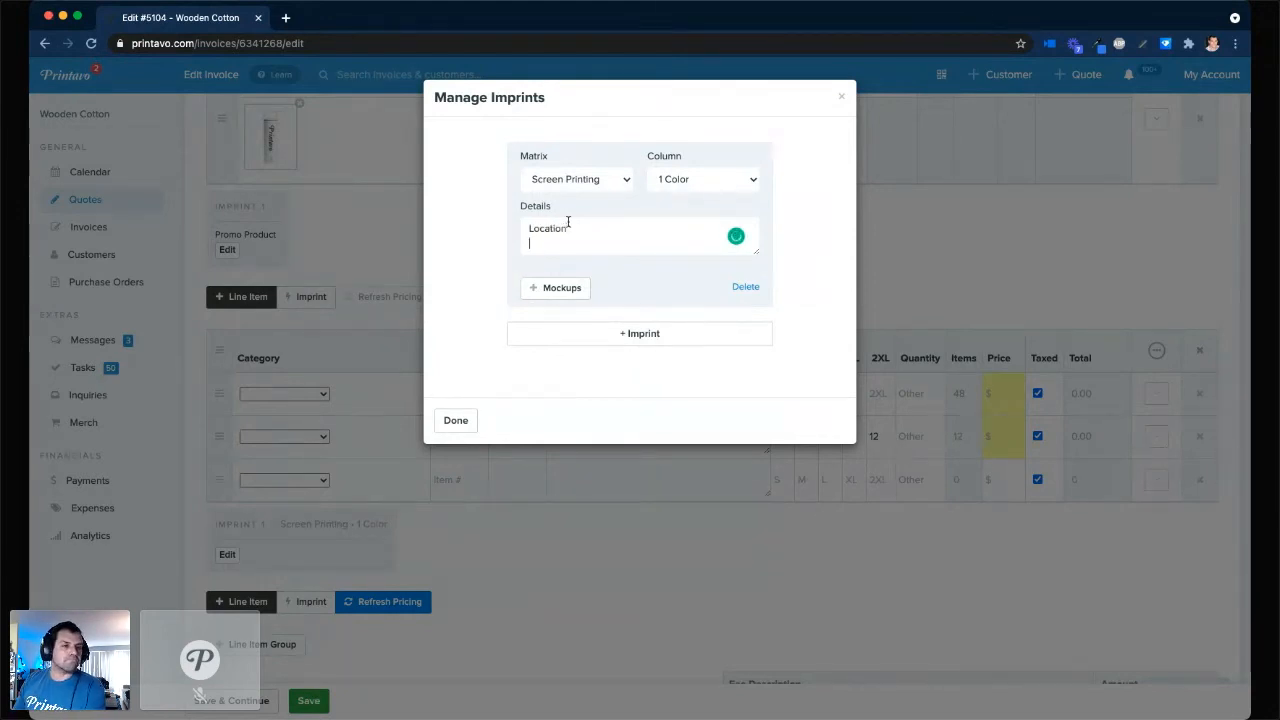
text(antone)
key(Return)
text(Mesh)
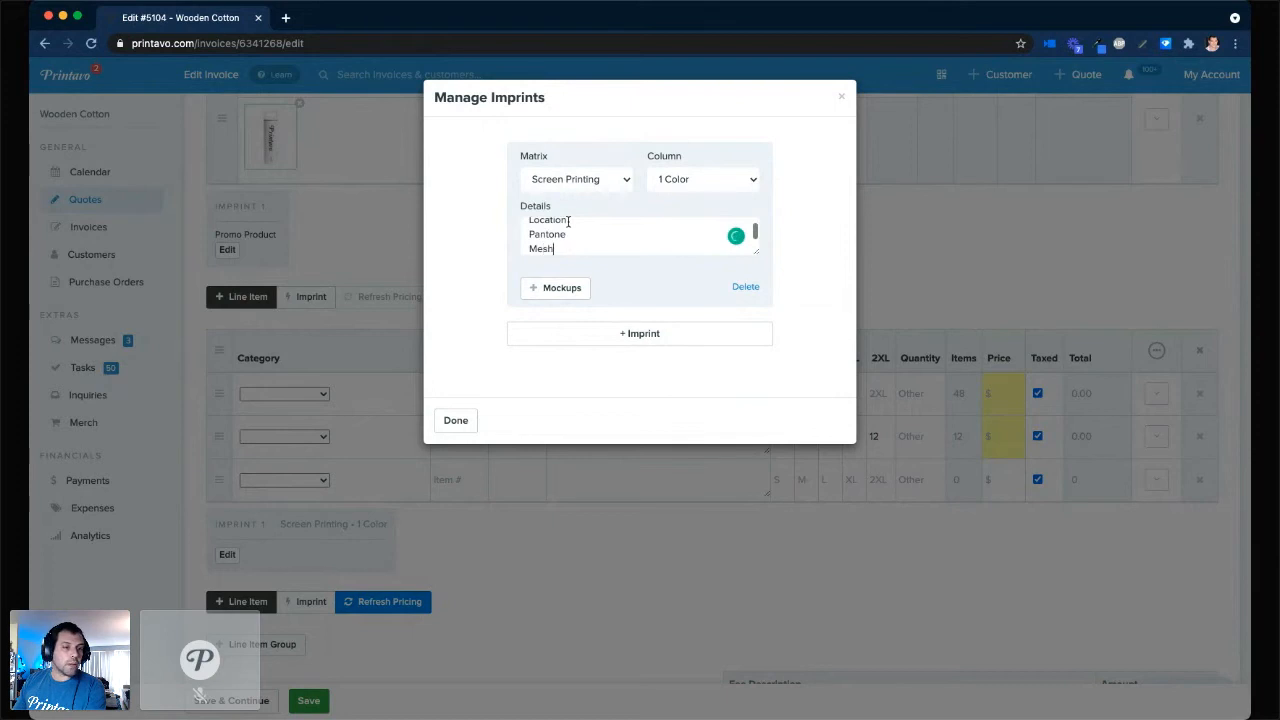
click(485, 226)
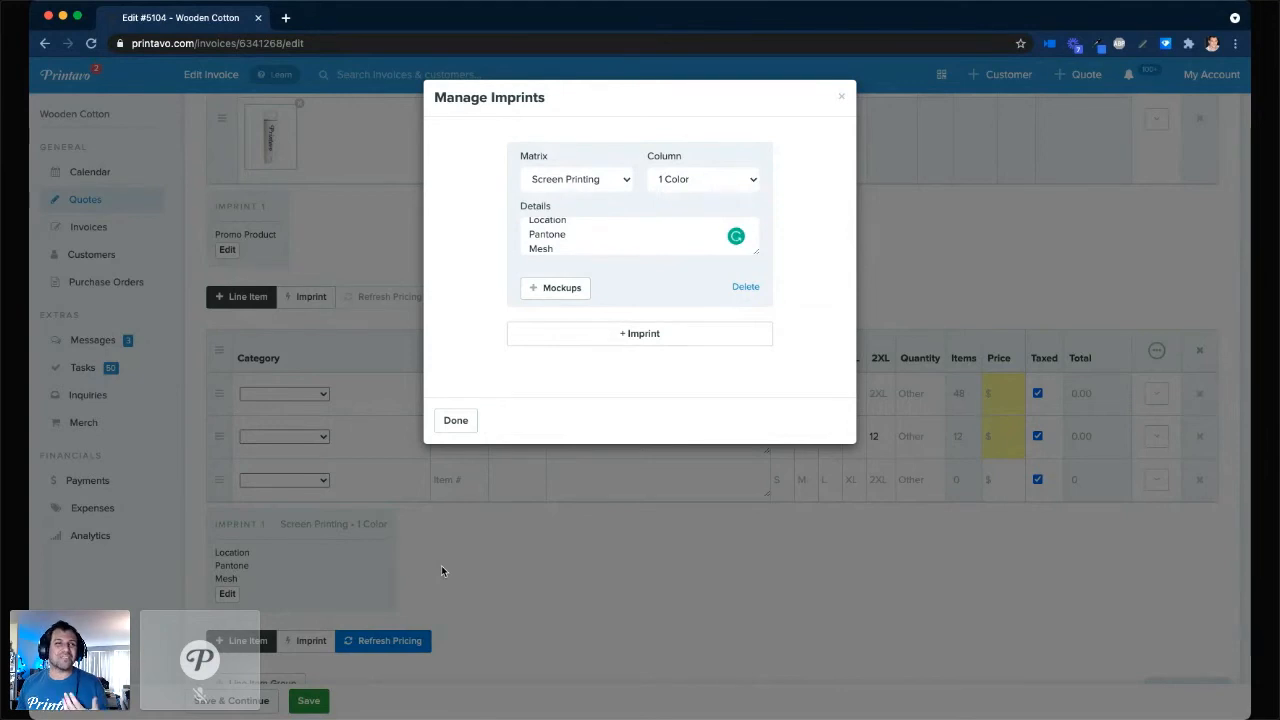
- Upload logo.png as the mockup for the screen printing imprint and finish managing imprints
click(566, 287)
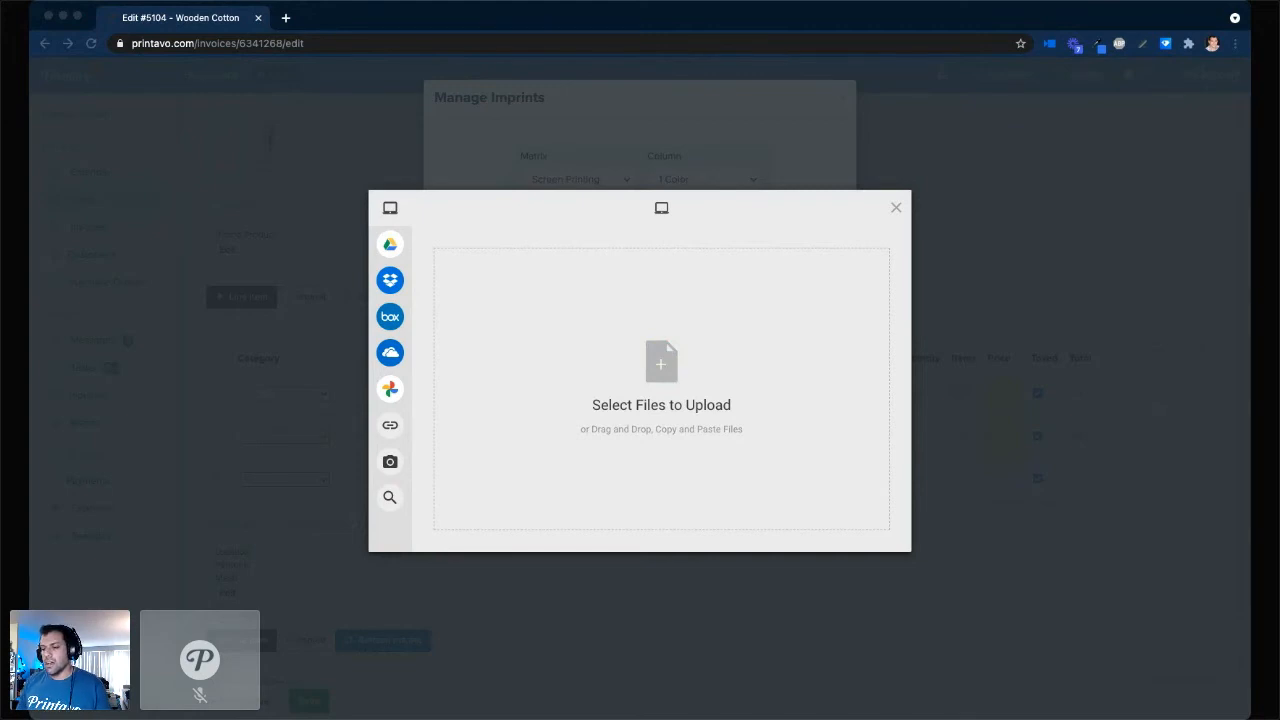
drag(980, 361, 676, 349)
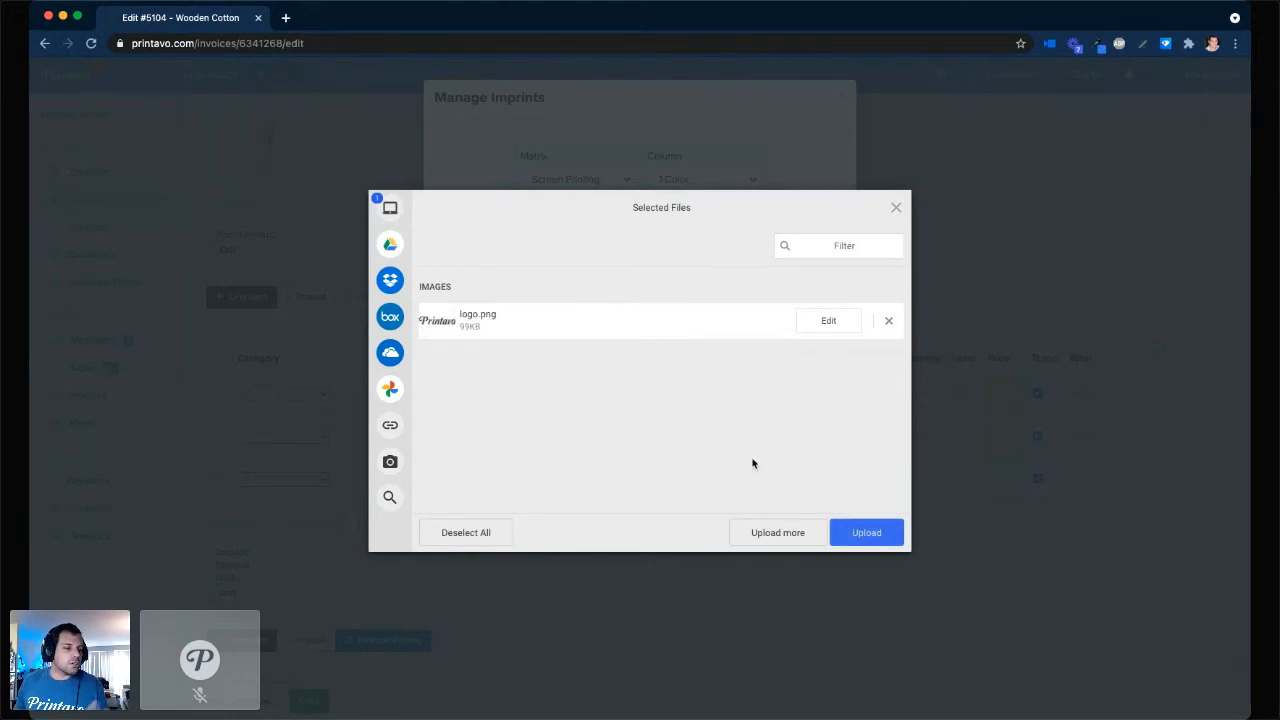
click(864, 532)
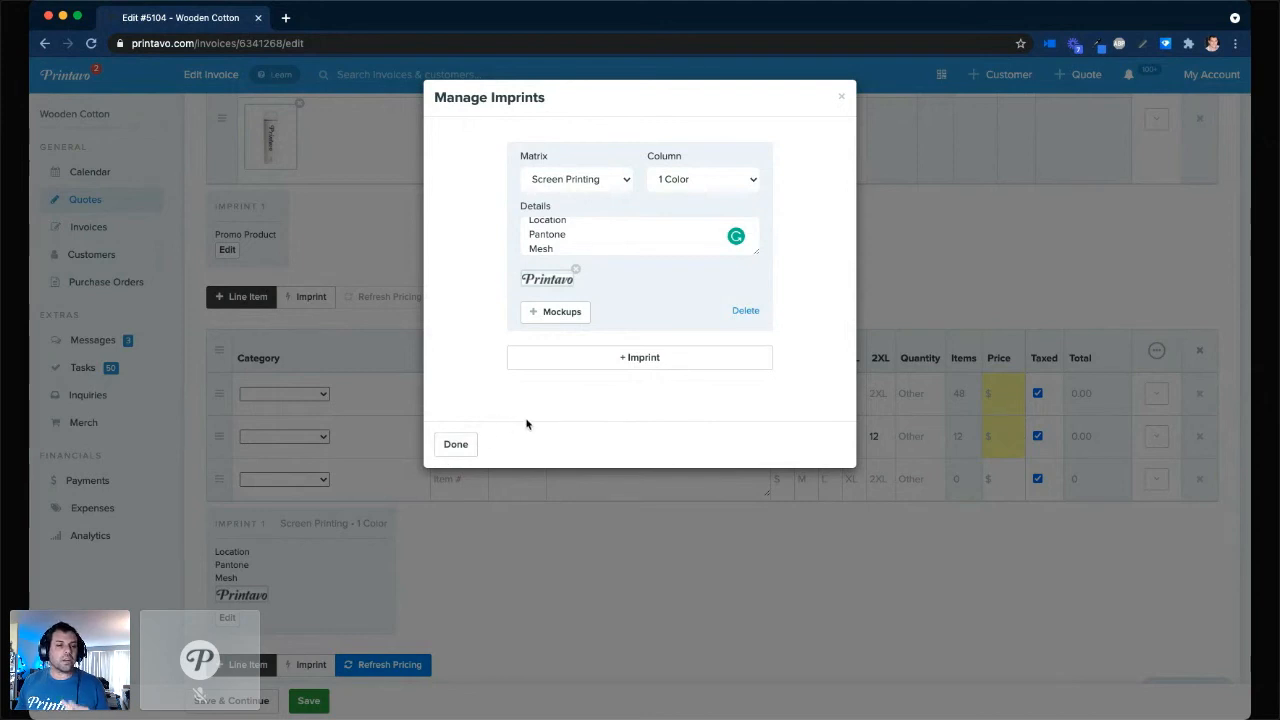
click(463, 447)
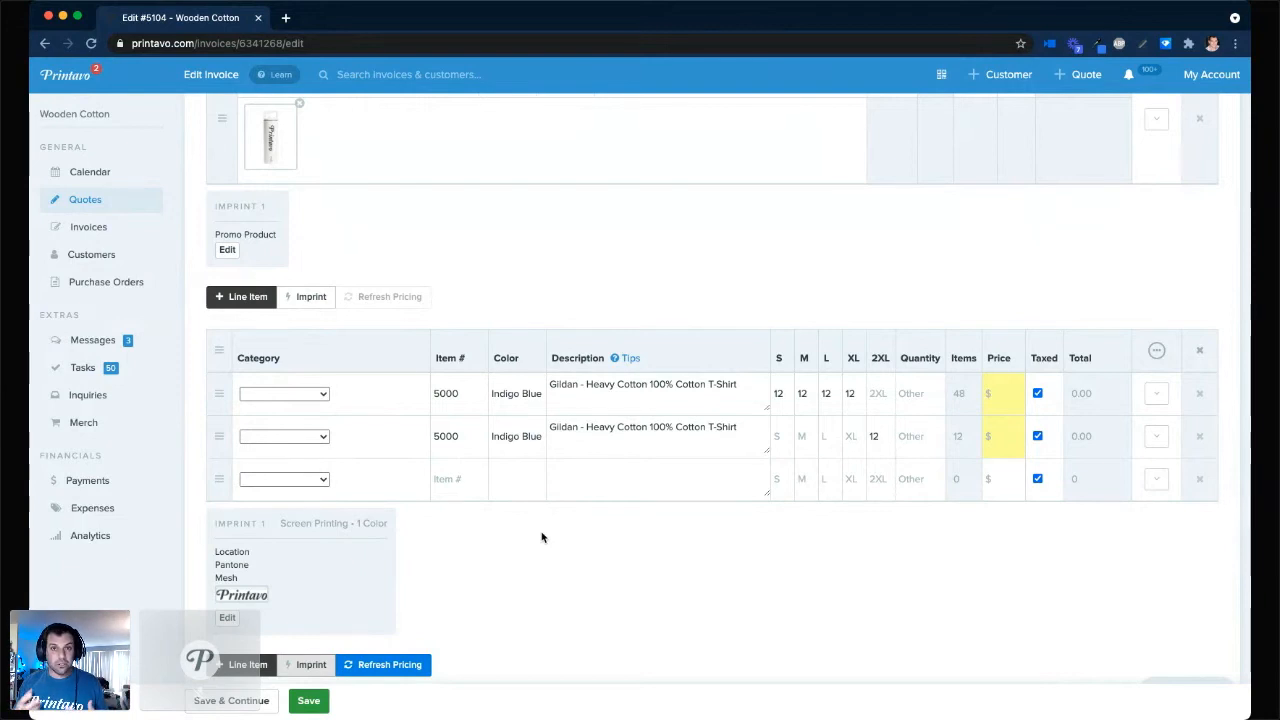
- Refresh the pricing of the new Gildan T-shirt group and check the options available for its 2XL line
scroll(541, 537, down, 1)
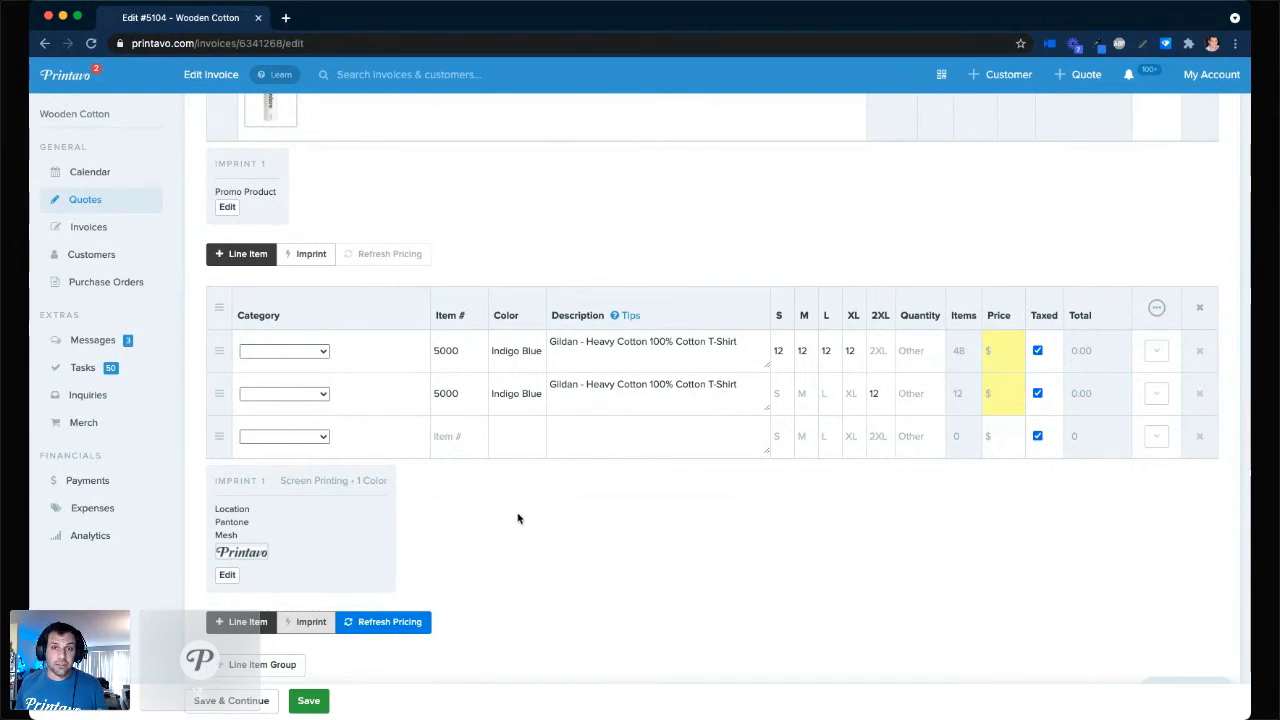
click(396, 628)
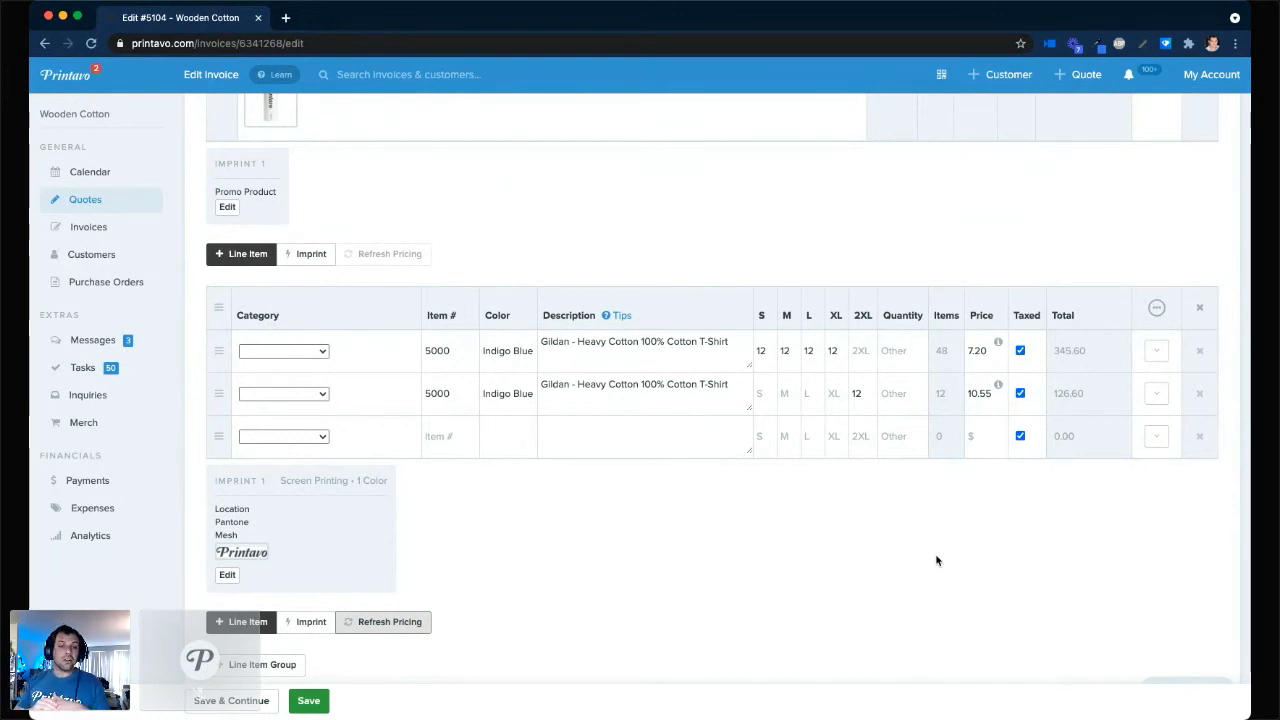
click(1163, 394)
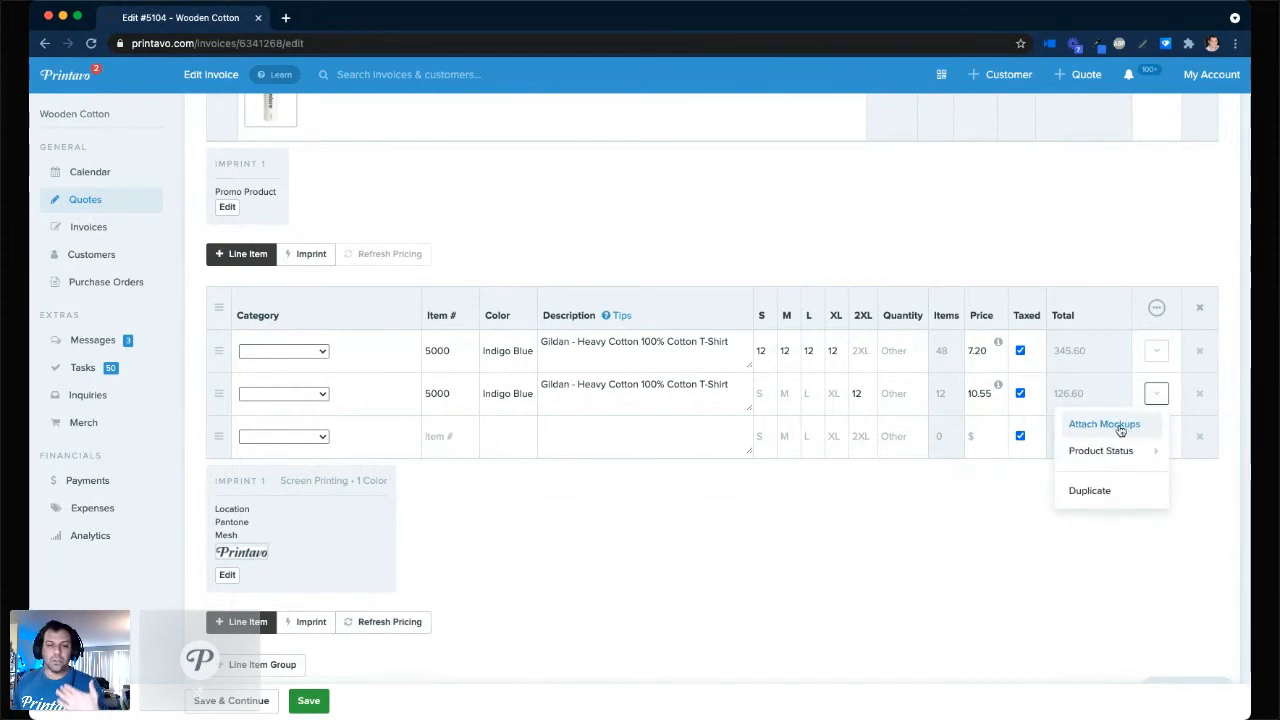
click(944, 542)
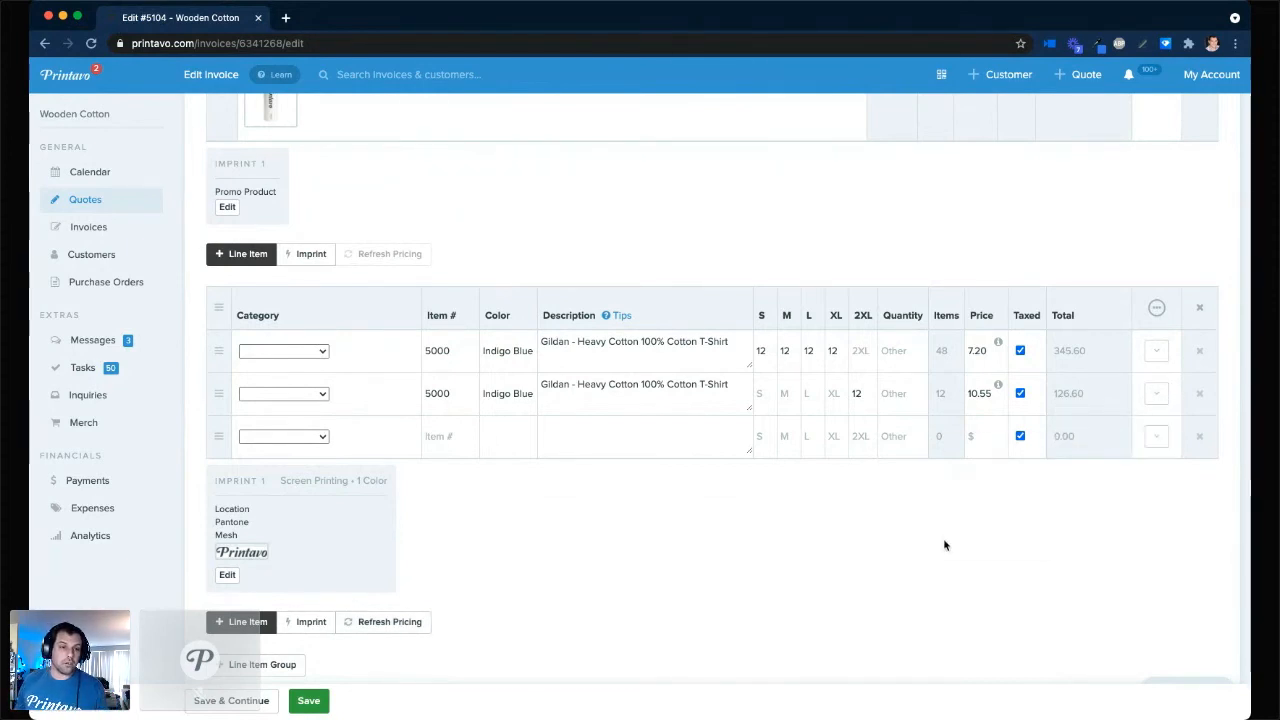
- Set the category of both Gildan 5000 lines to Screenprinting
scroll(943, 540, up, 3)
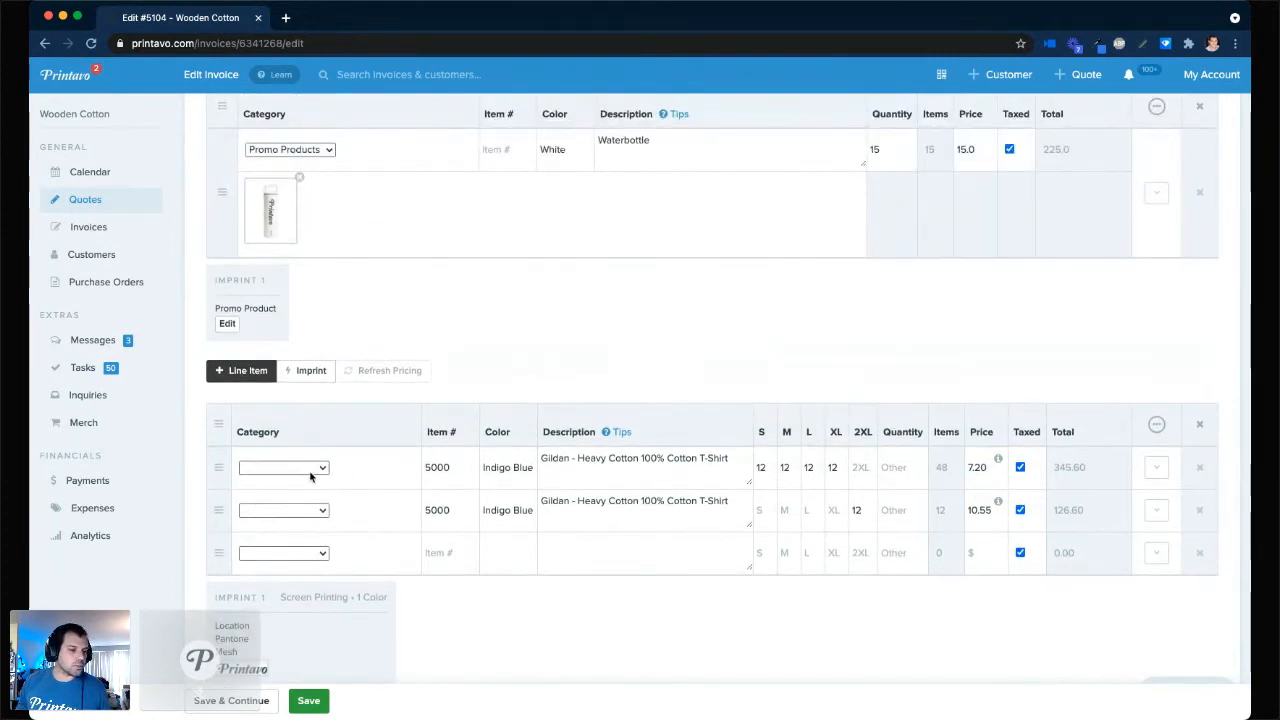
click(338, 523)
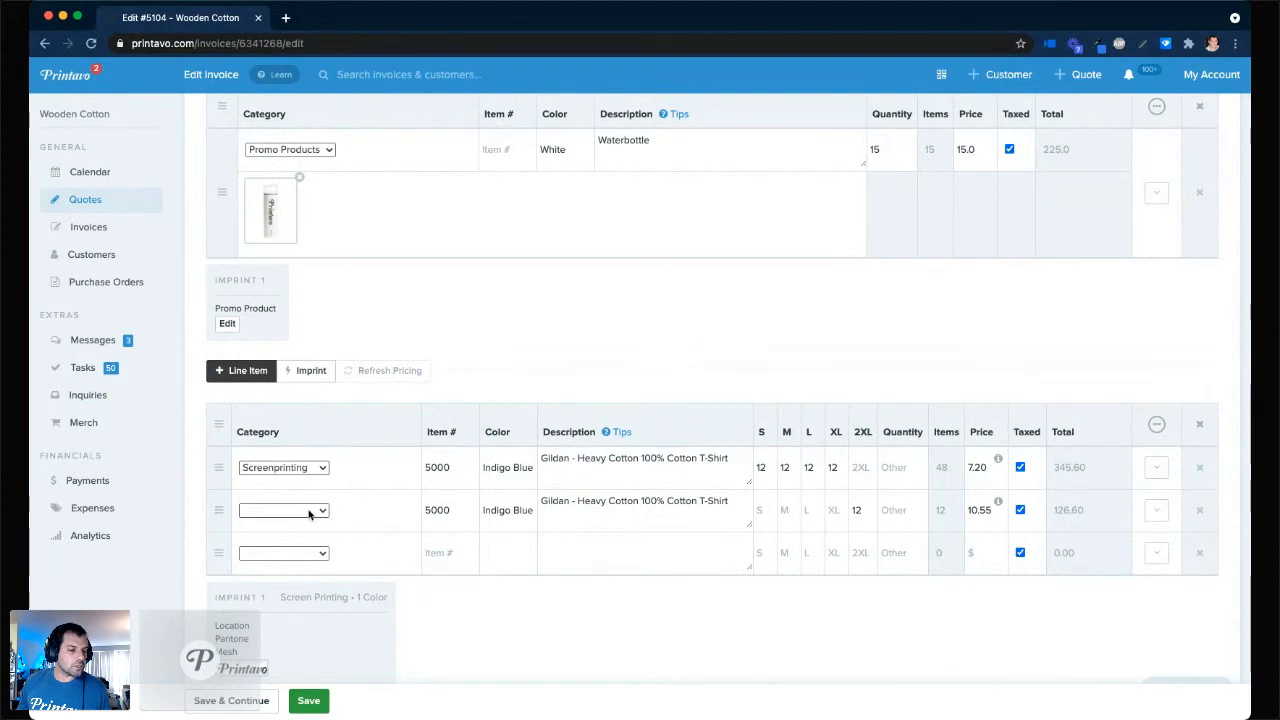
click(309, 512)
click(294, 667)
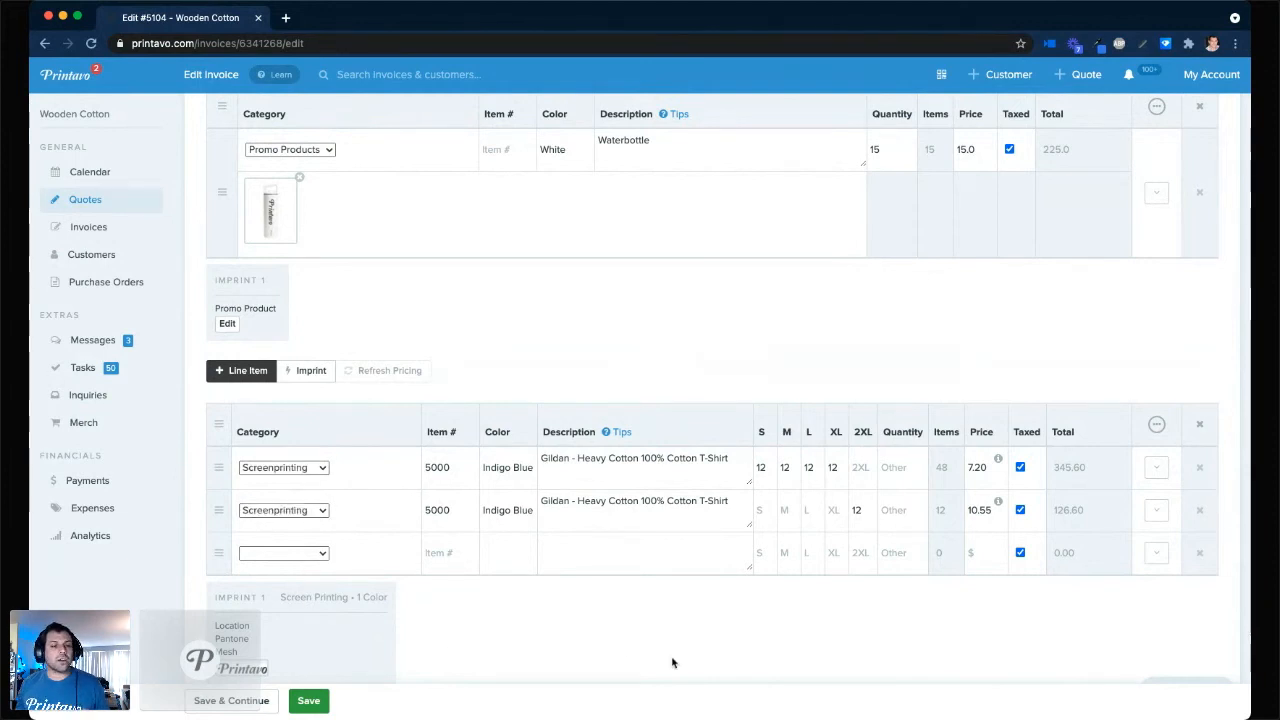
- Move the S to XL Gildan 5000 line from the new group to the top of the embroidery group
scroll(672, 662, up, 2)
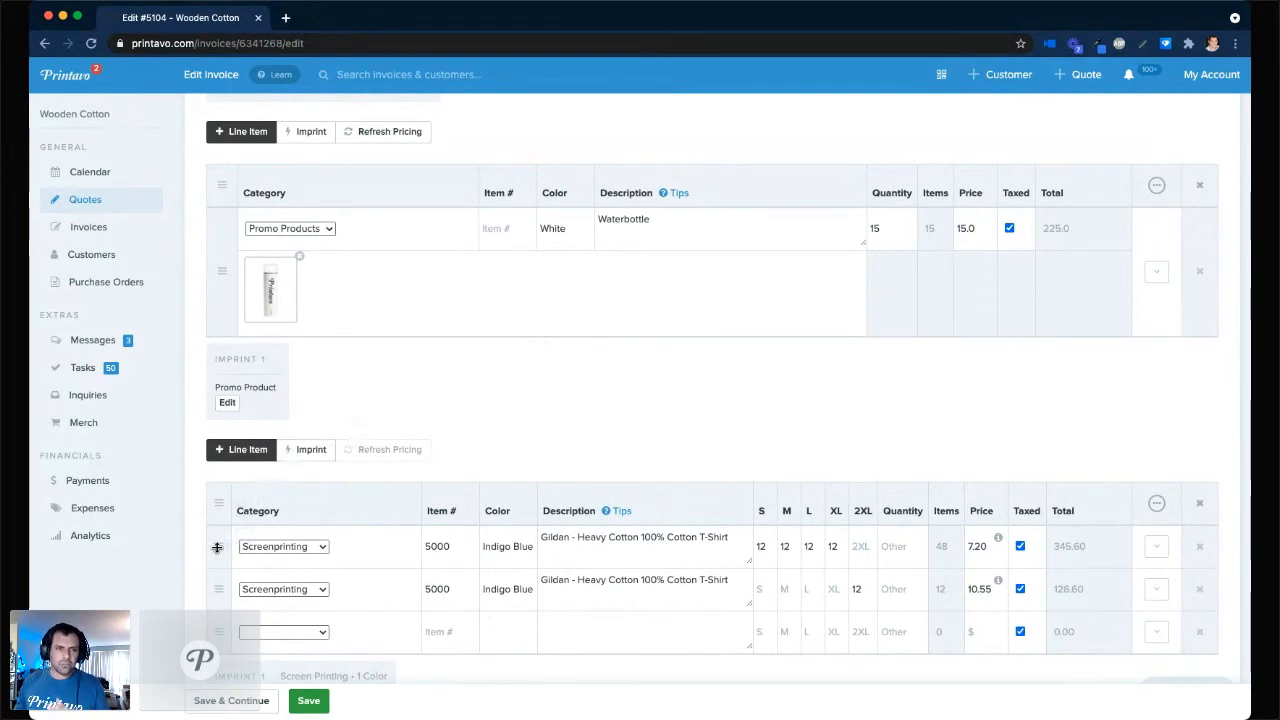
drag(217, 547, 278, 283)
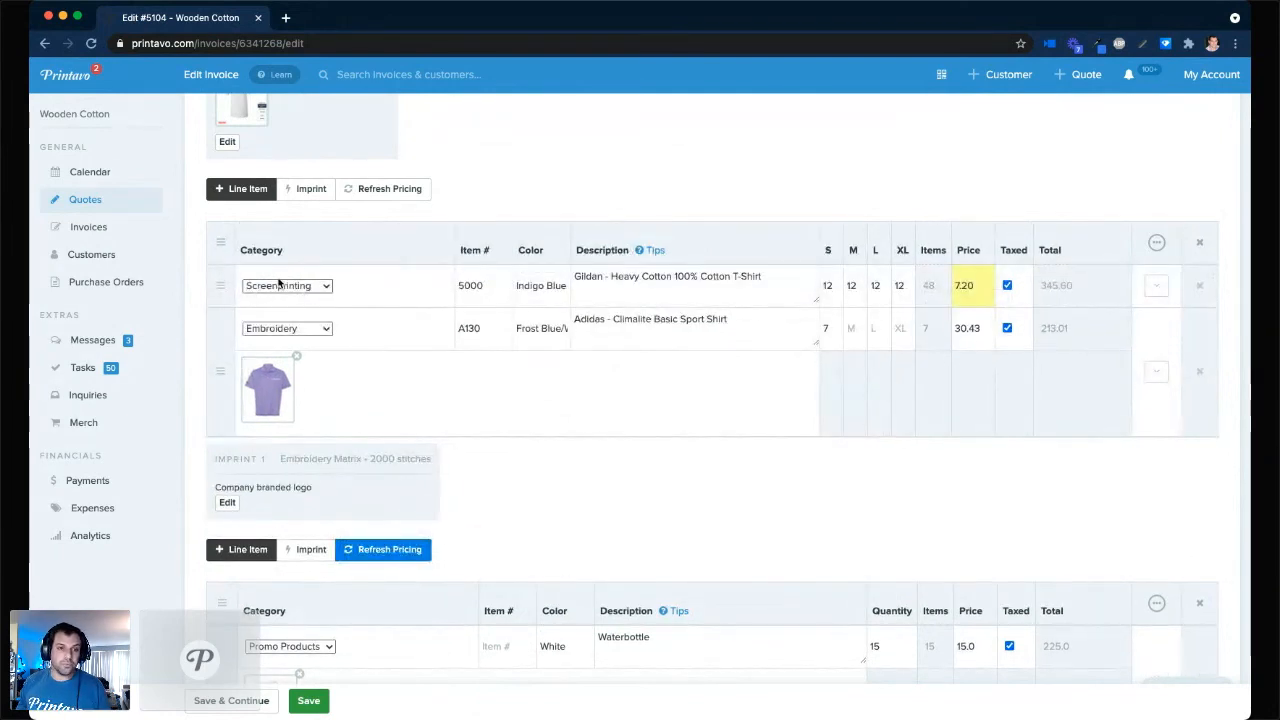
scroll(426, 377, down, 5)
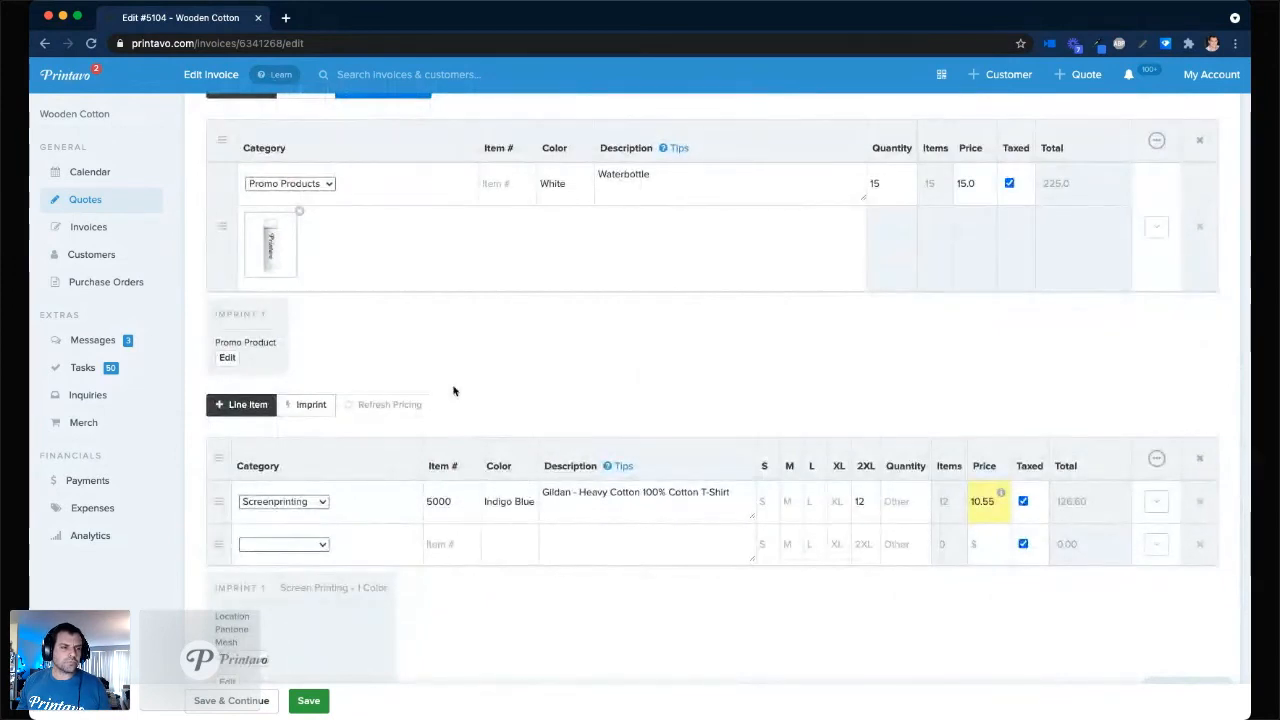
- Refresh the pricing of the embroidery group and of the group holding the remaining 2XL Gildan line
scroll(453, 390, up, 2)
scroll(453, 390, up, 2)
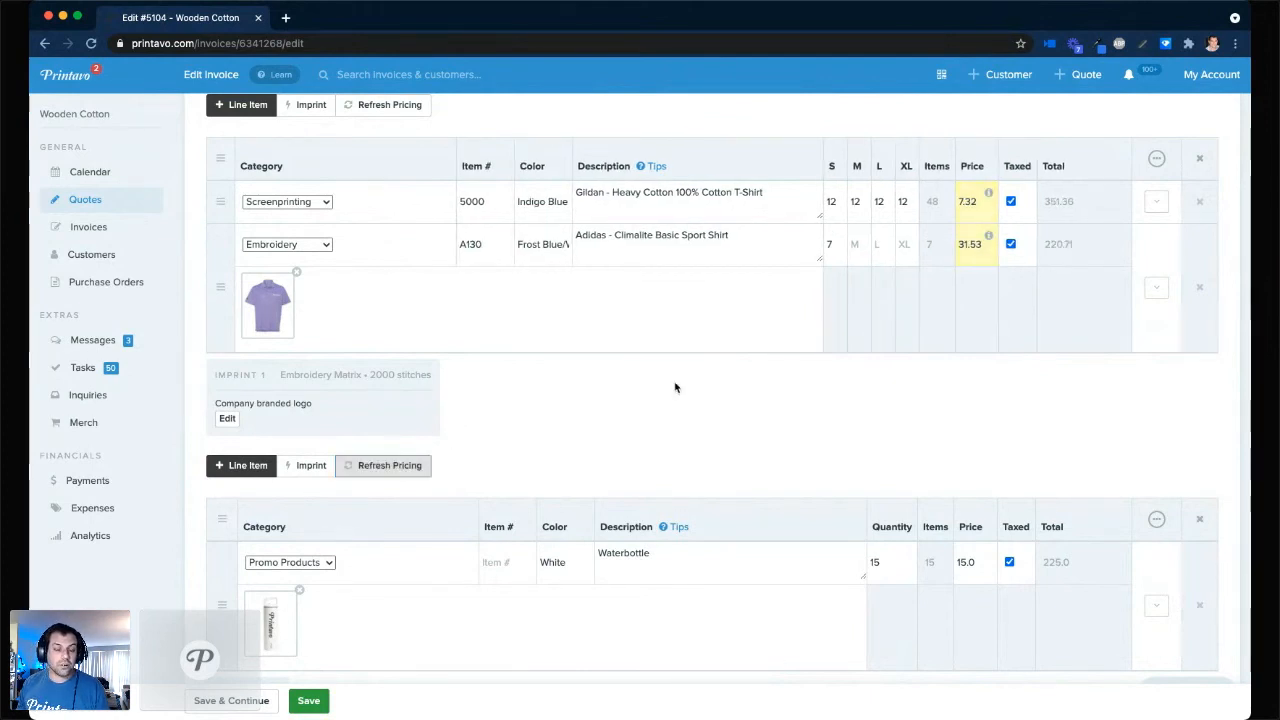
scroll(675, 388, down, 5)
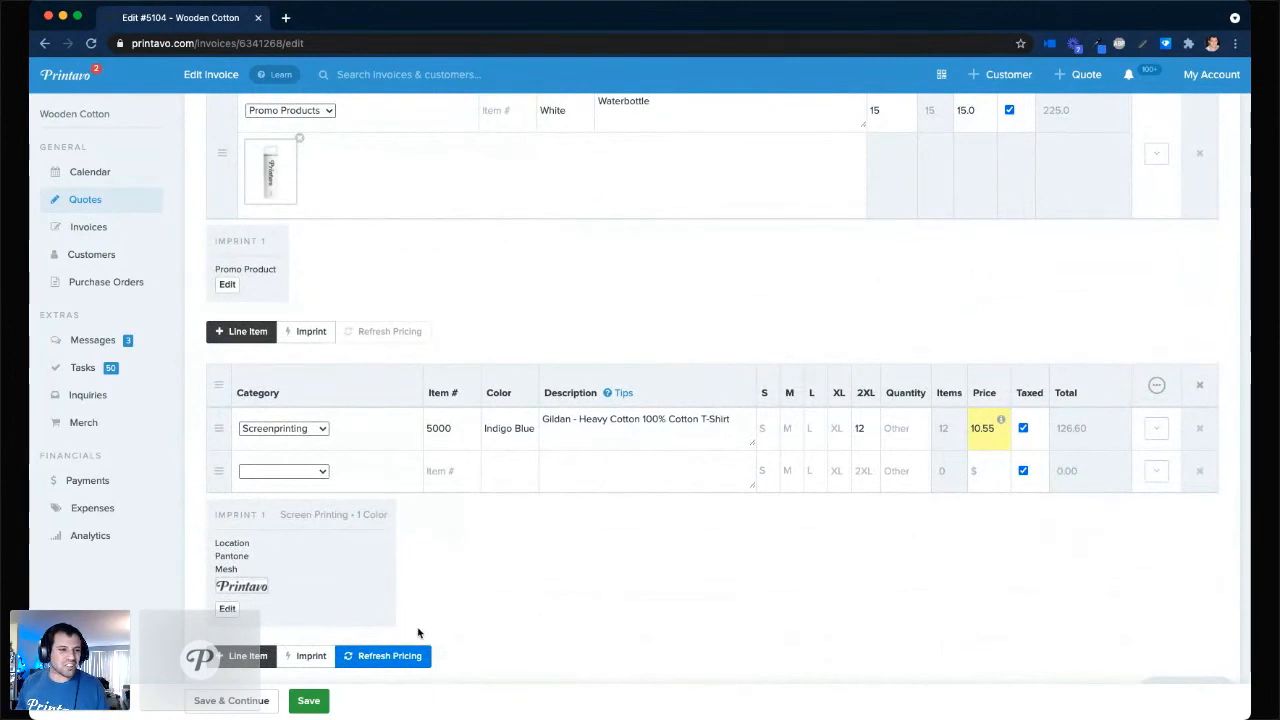
click(405, 652)
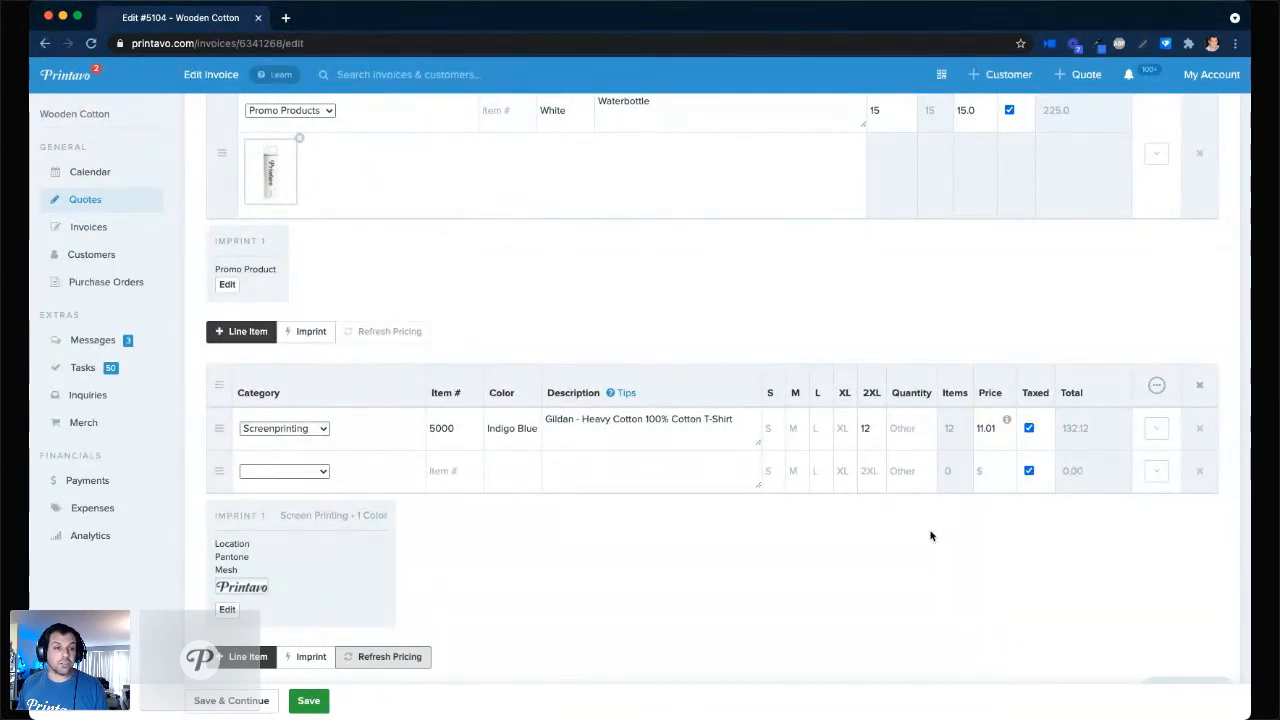
- Move the whole promo products group above the group containing the Gildan and Adidas shirts
scroll(930, 536, up, 3)
scroll(930, 536, up, 3)
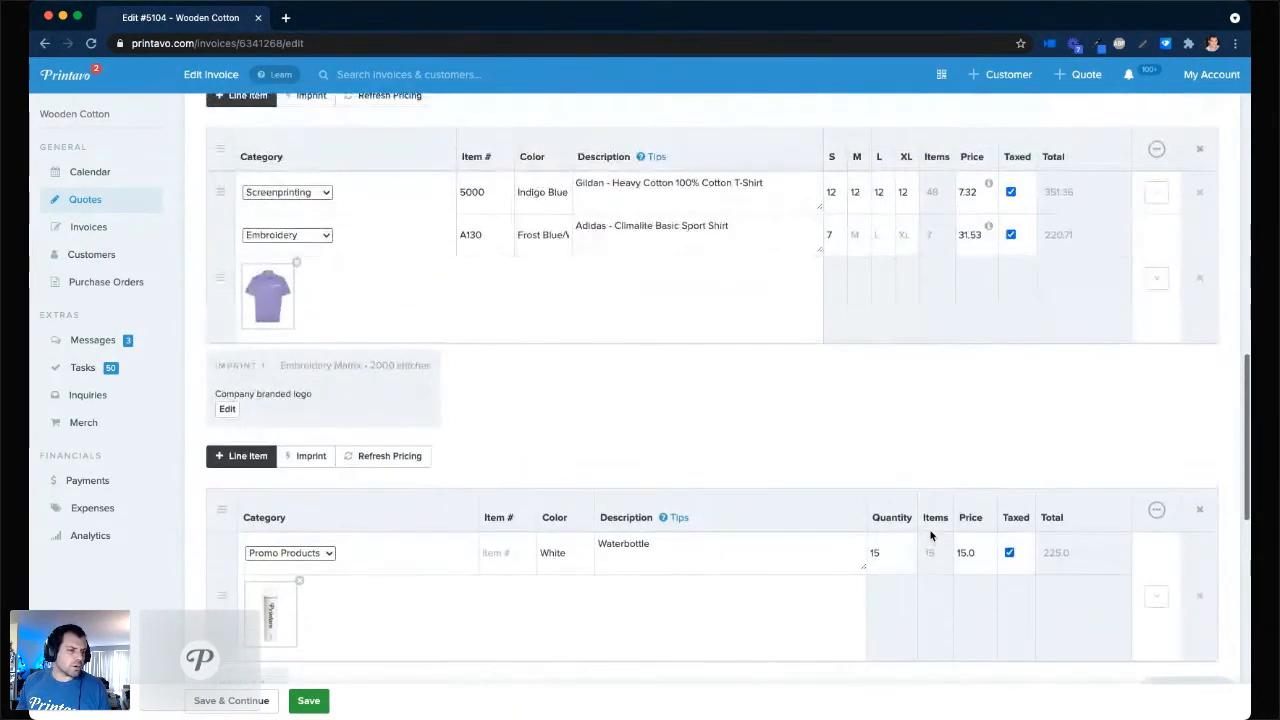
scroll(646, 418, up, 5)
scroll(646, 418, down, 8)
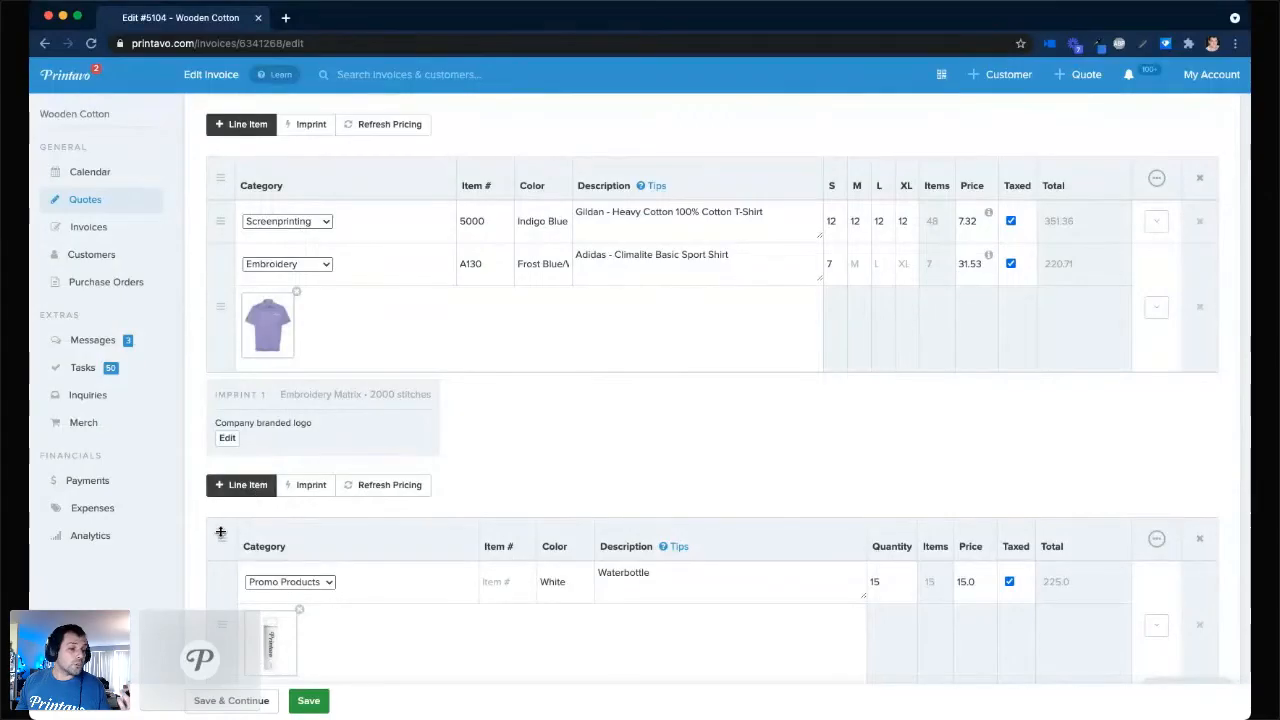
drag(222, 543, 223, 171)
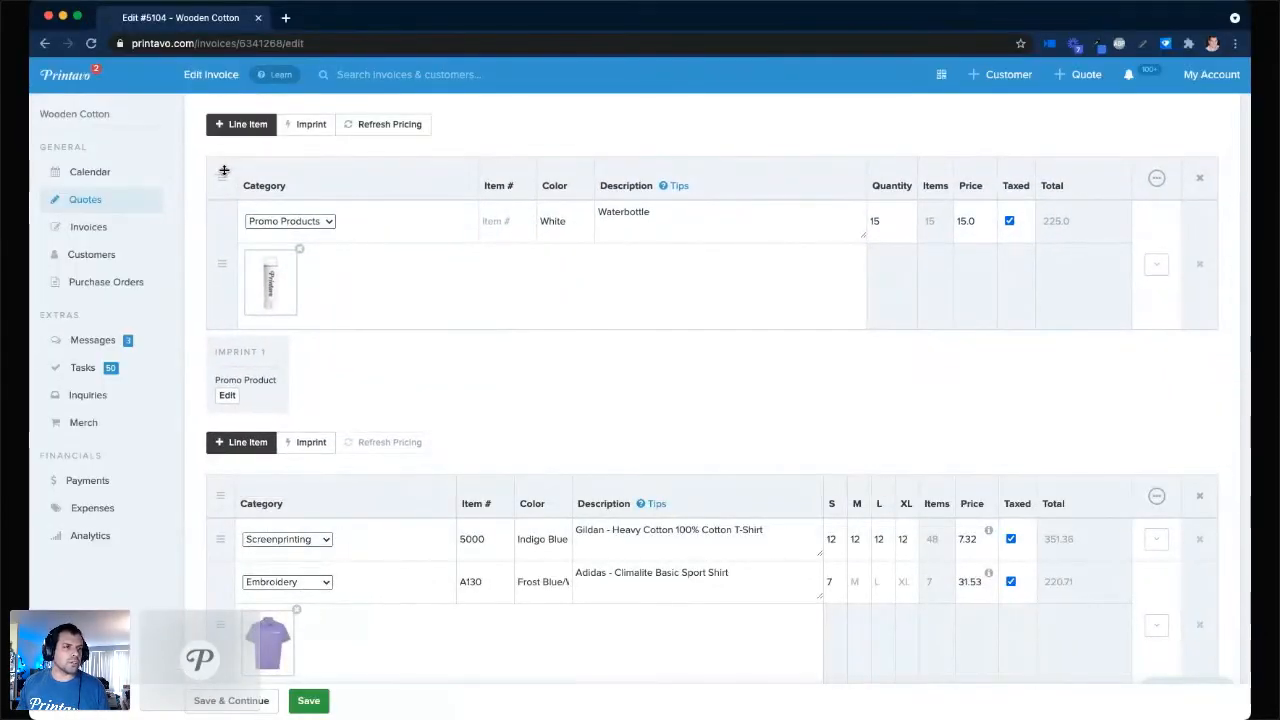